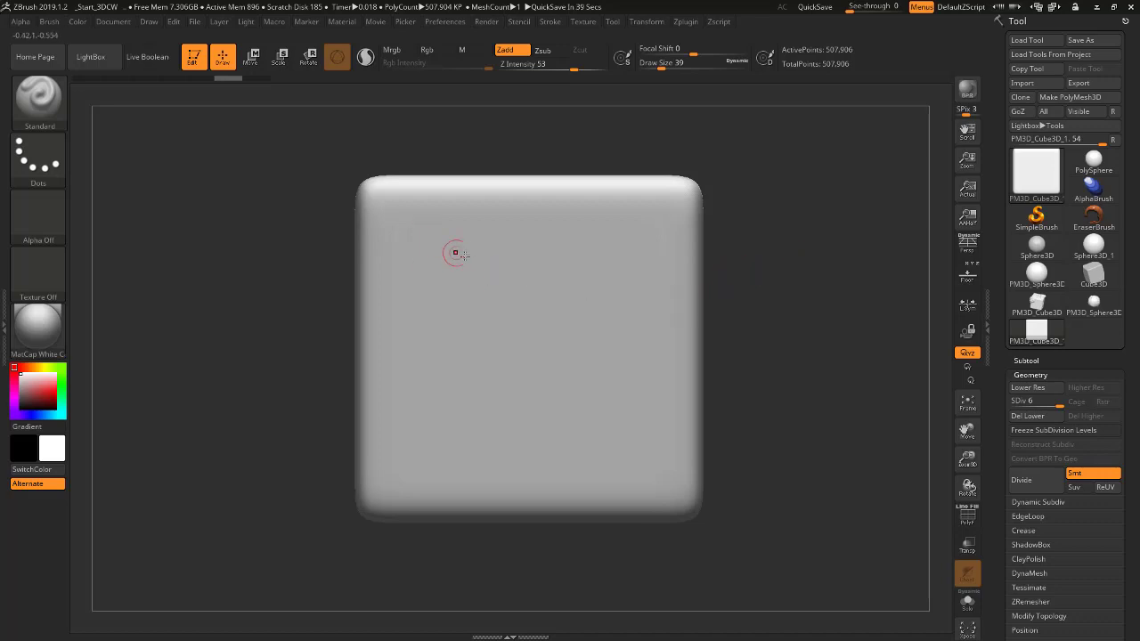
- Sculpt a raised C stroke on the front face's upper left, undoing earlier attempts
mouse_move(501, 252)
mouse_down()
mouse_move(450, 218)
mouse_move(532, 289)
mouse_up()
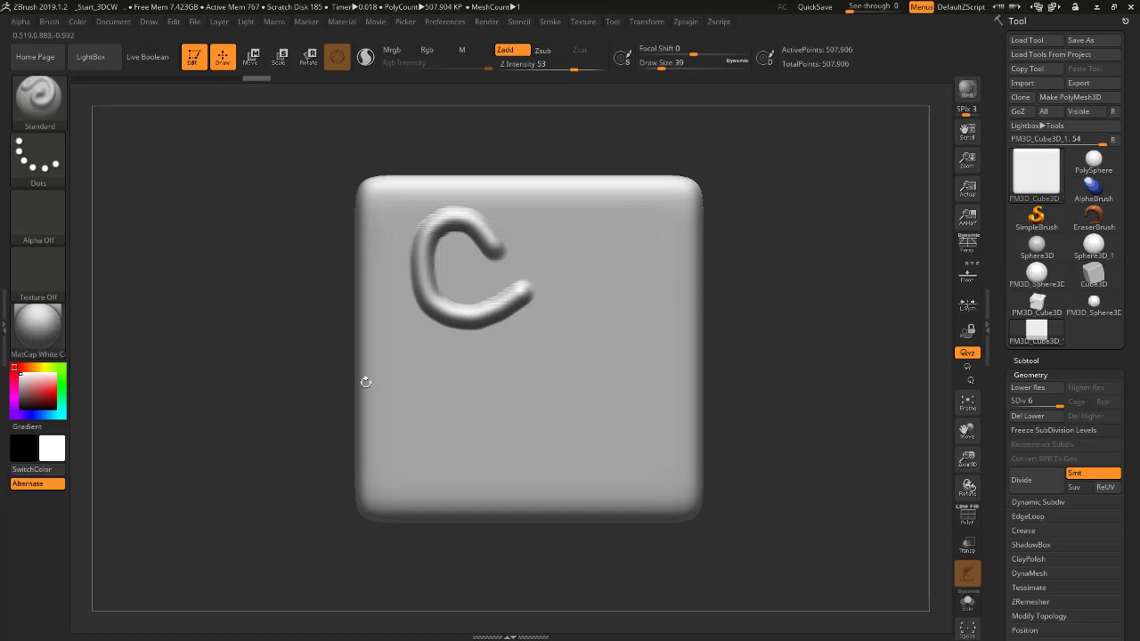
key(ctrl+z)
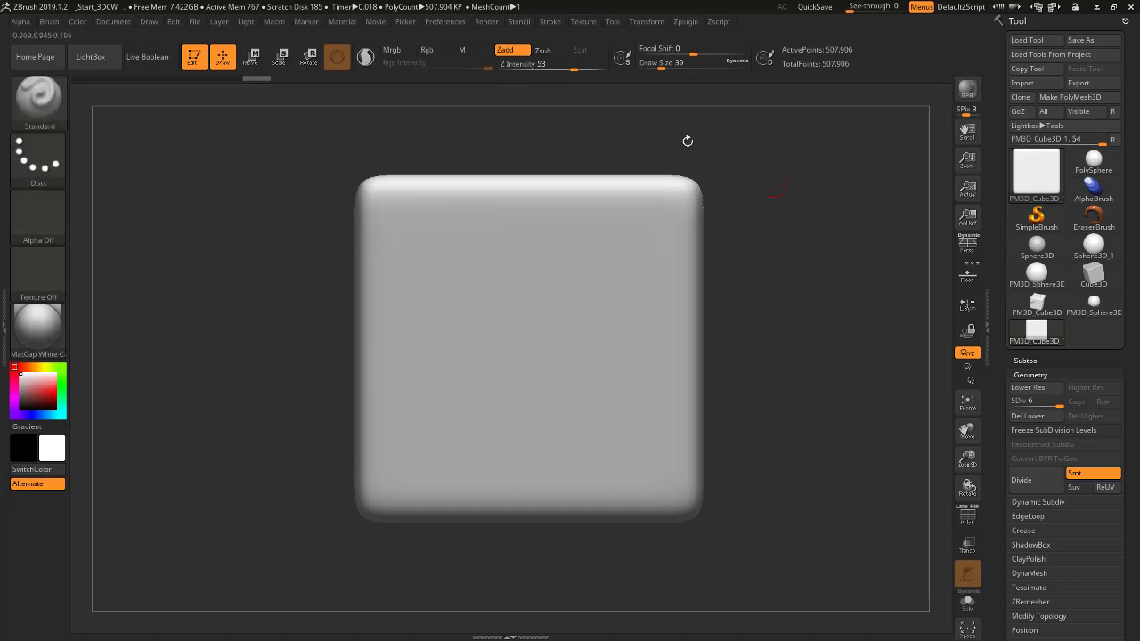
key(ctrl+z)
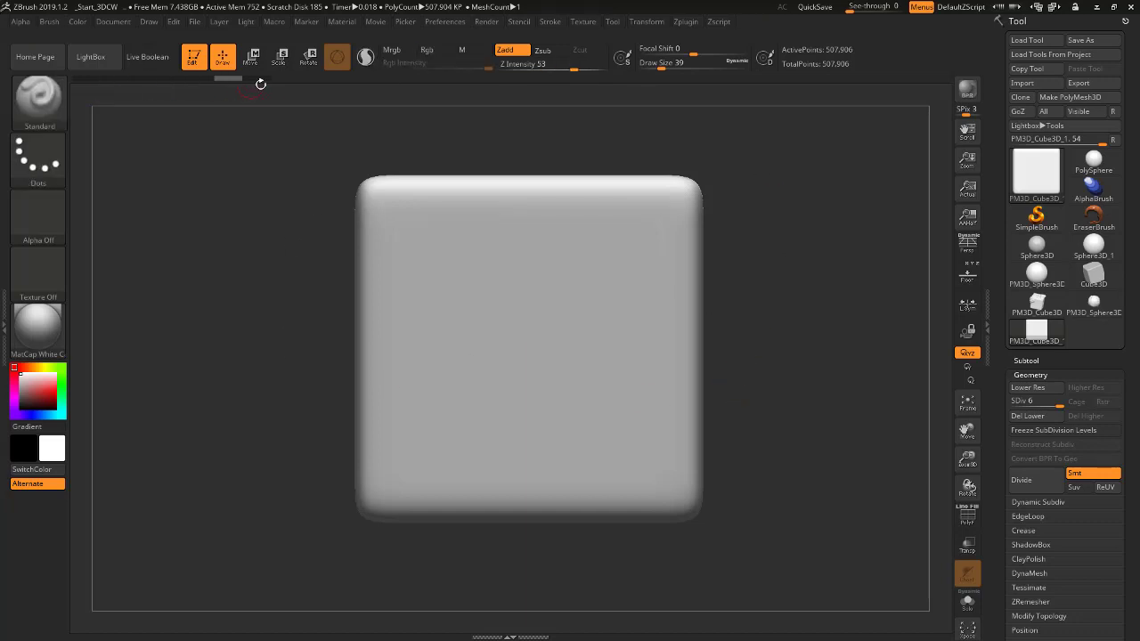
drag(238, 79, 258, 76)
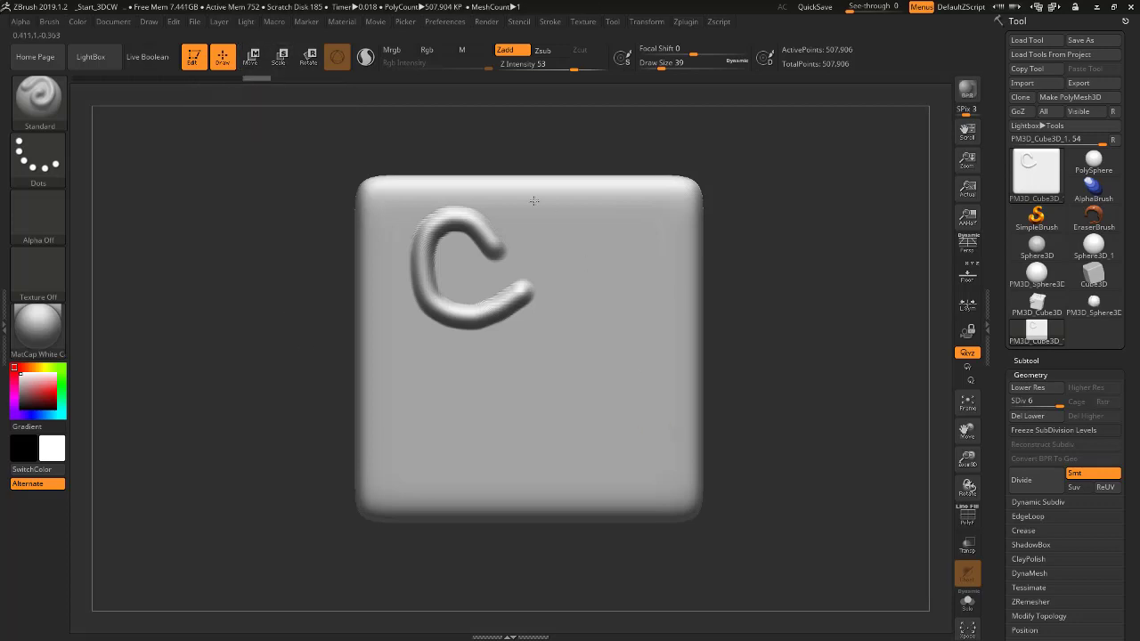
key(ctrl+z)
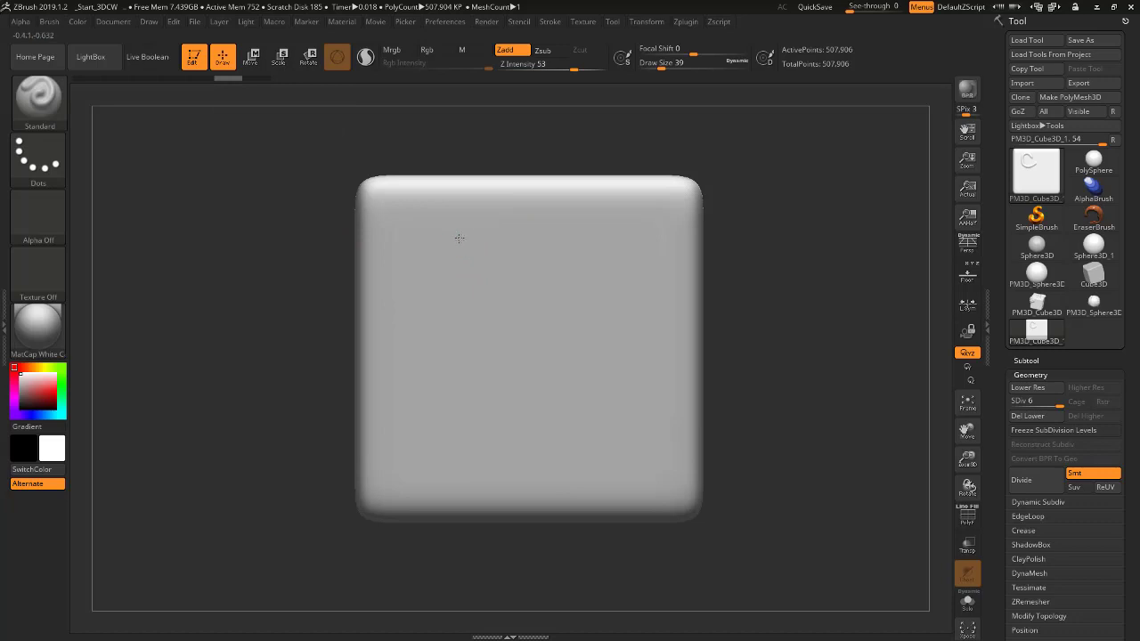
mouse_move(461, 238)
mouse_down()
mouse_move(391, 254)
mouse_move(470, 278)
mouse_up()
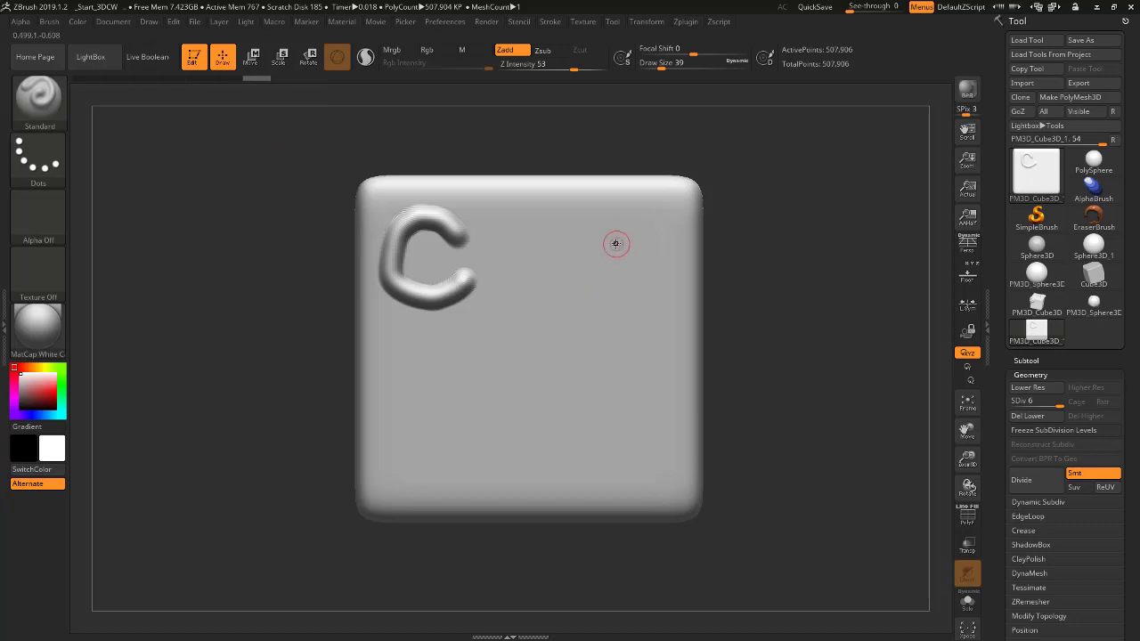
- Replay the last C stroke at the upper right and along the lower row
key(shift)
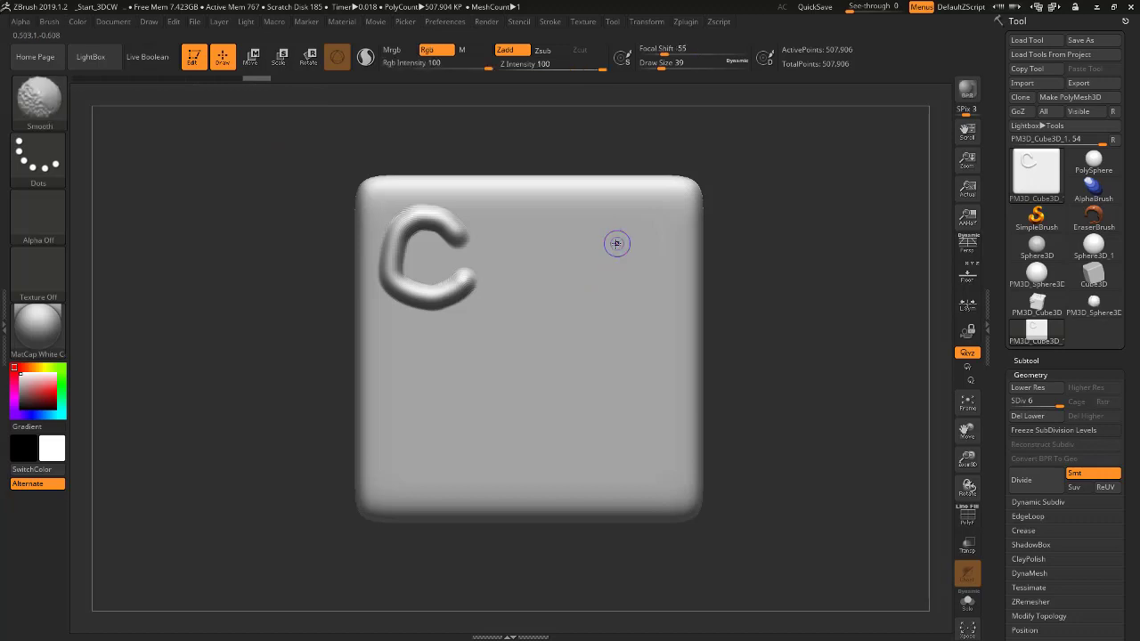
key(ctrl+shift+z)
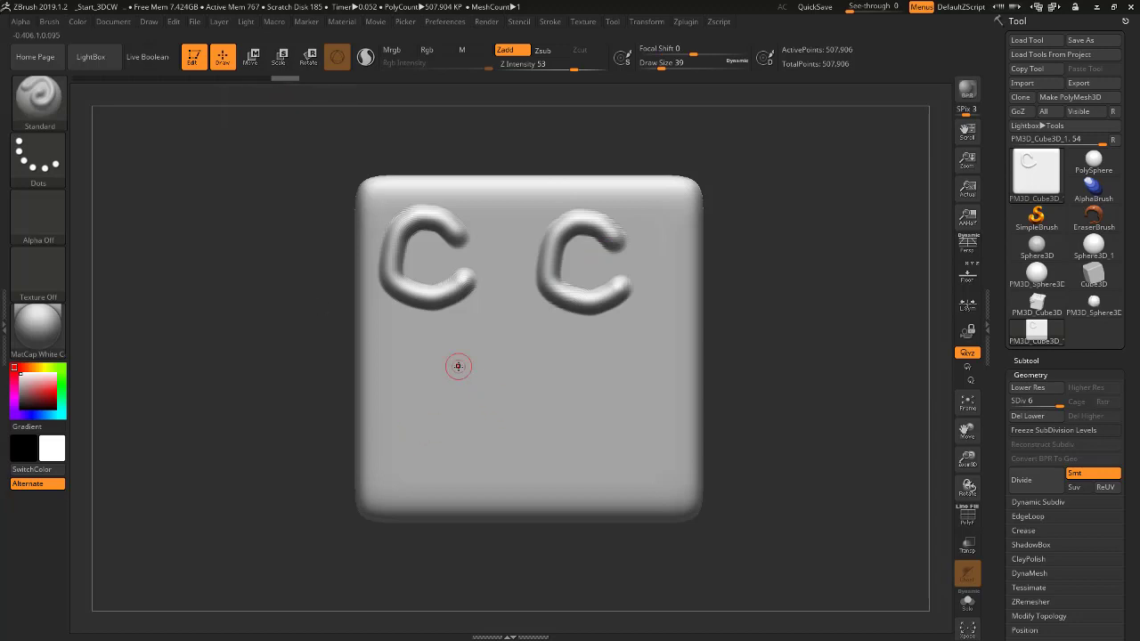
key(alt+1)
key(alt+1)
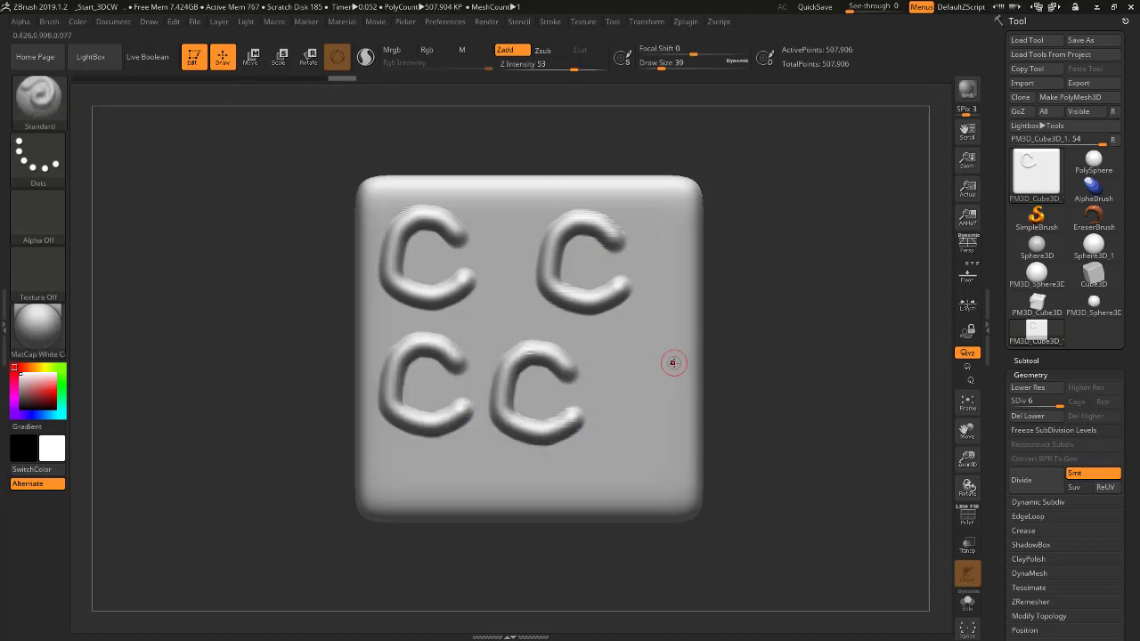
key(alt+1)
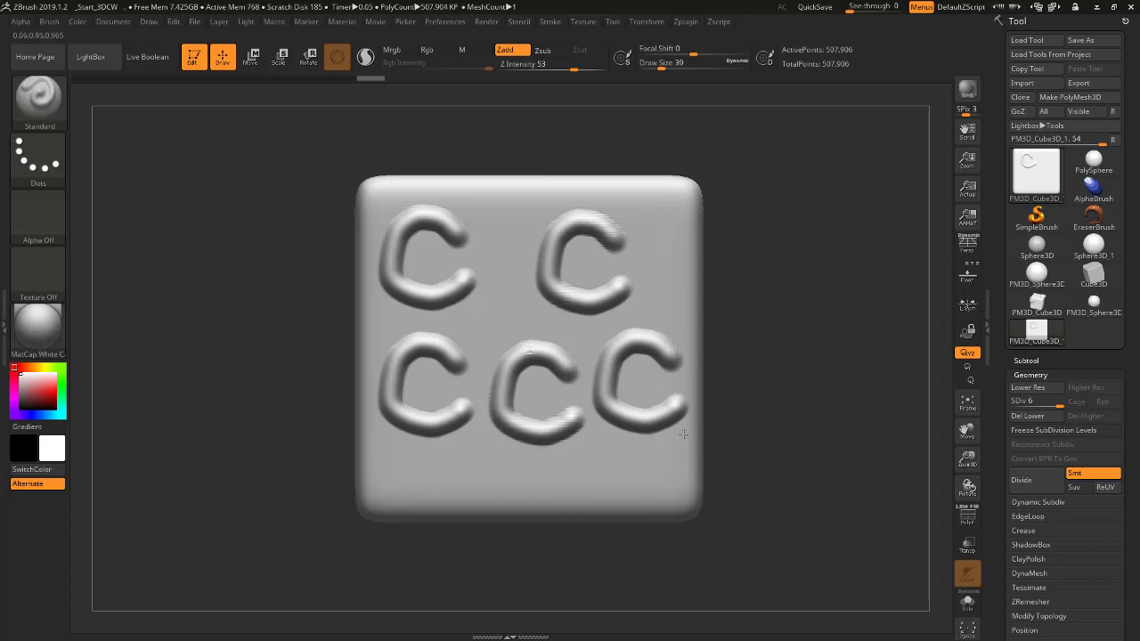
- Stamp the stroke onto the cube's right side face, then return to the front view
drag(912, 204, 817, 248)
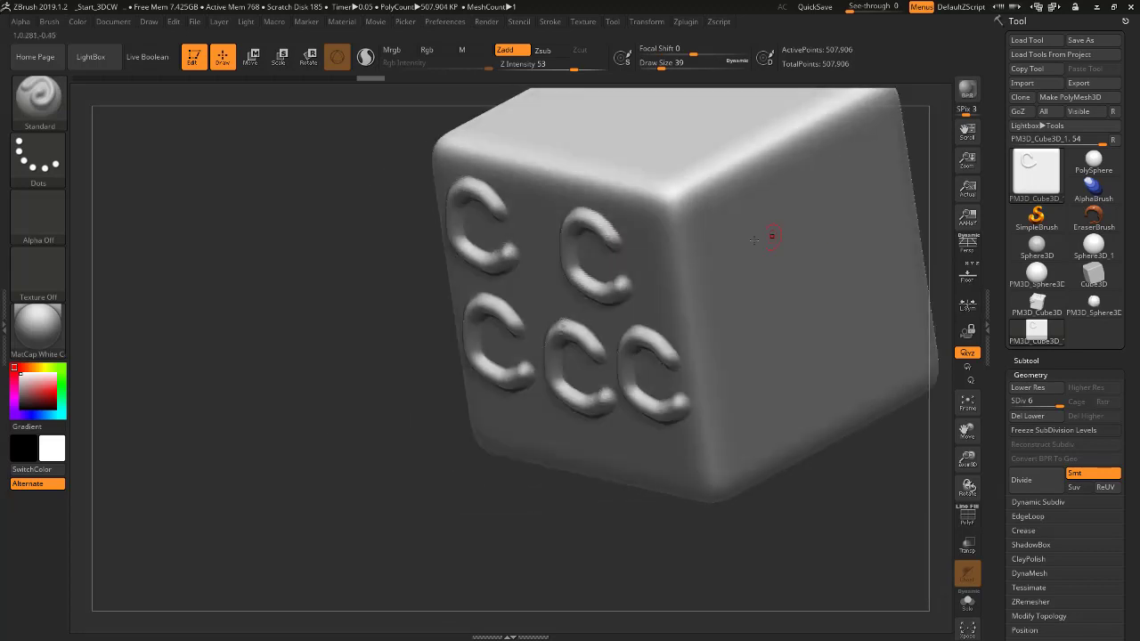
drag(744, 287, 773, 246)
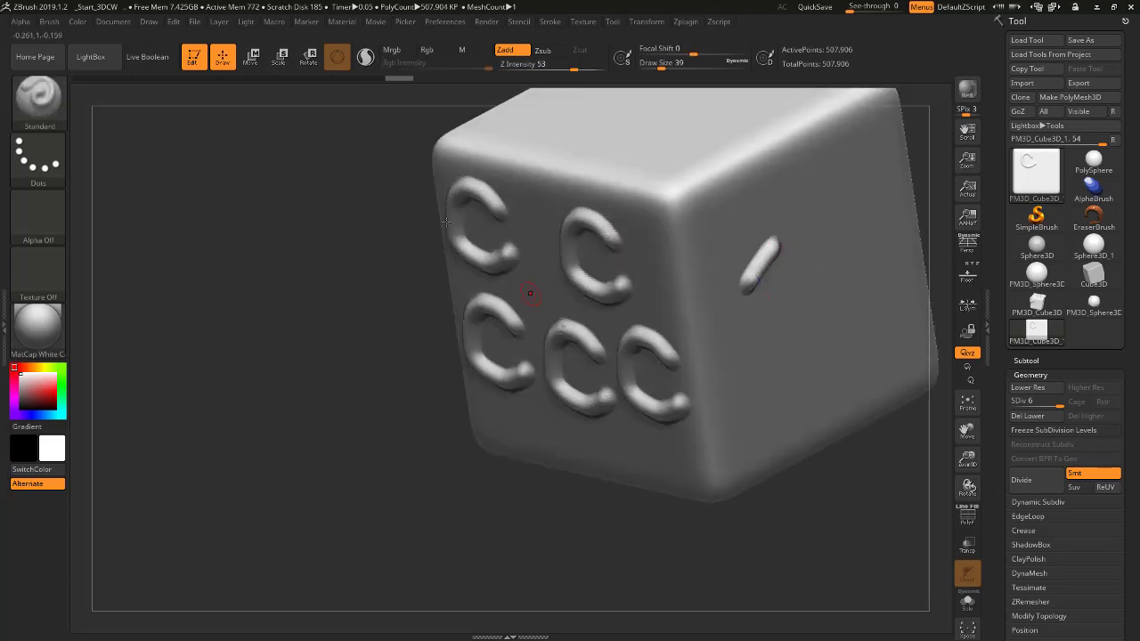
shift+drag(341, 175, 614, 380)
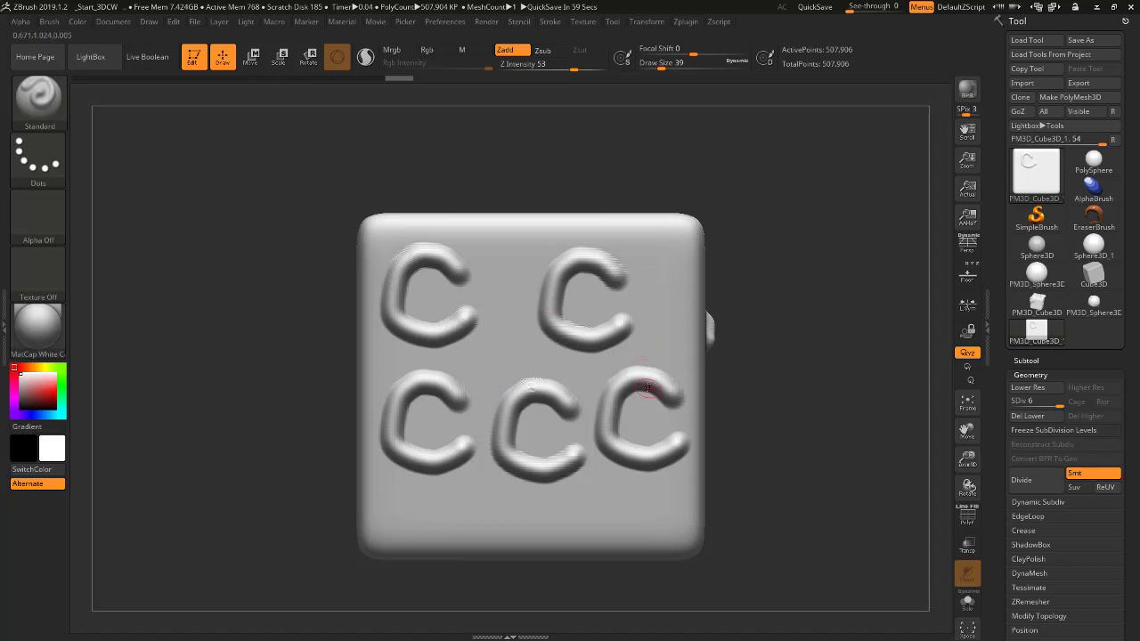
- Undo the C strokes one by one from the straight front view
drag(697, 354, 514, 165)
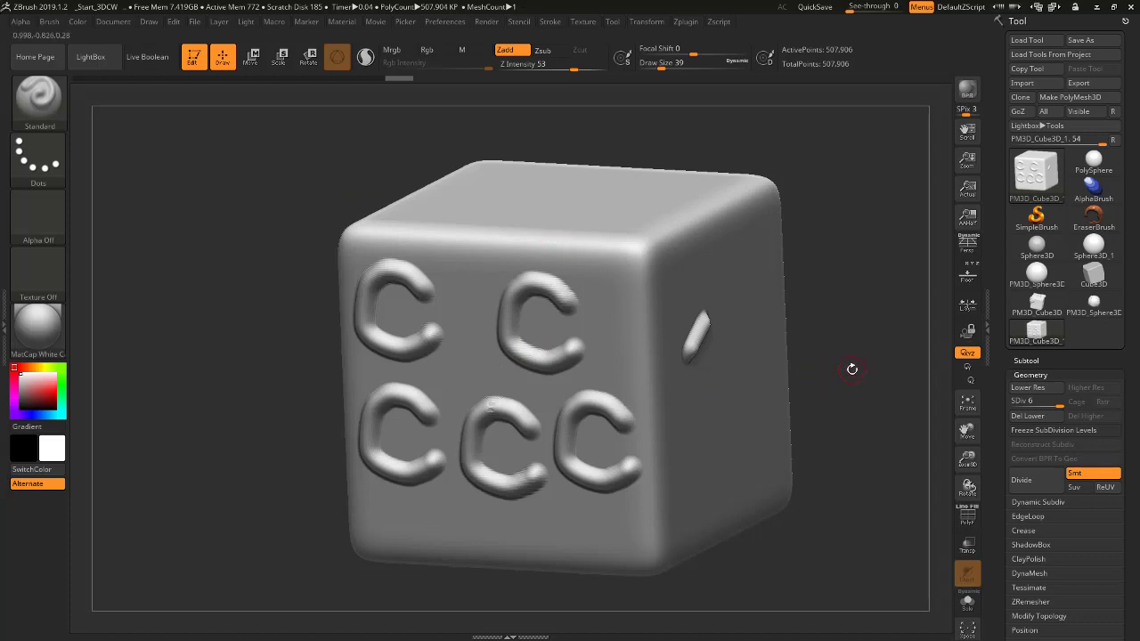
shift+drag(852, 368, 859, 348)
key(ctrl+z)
key(ctrl+z)
key(ctrl+z)
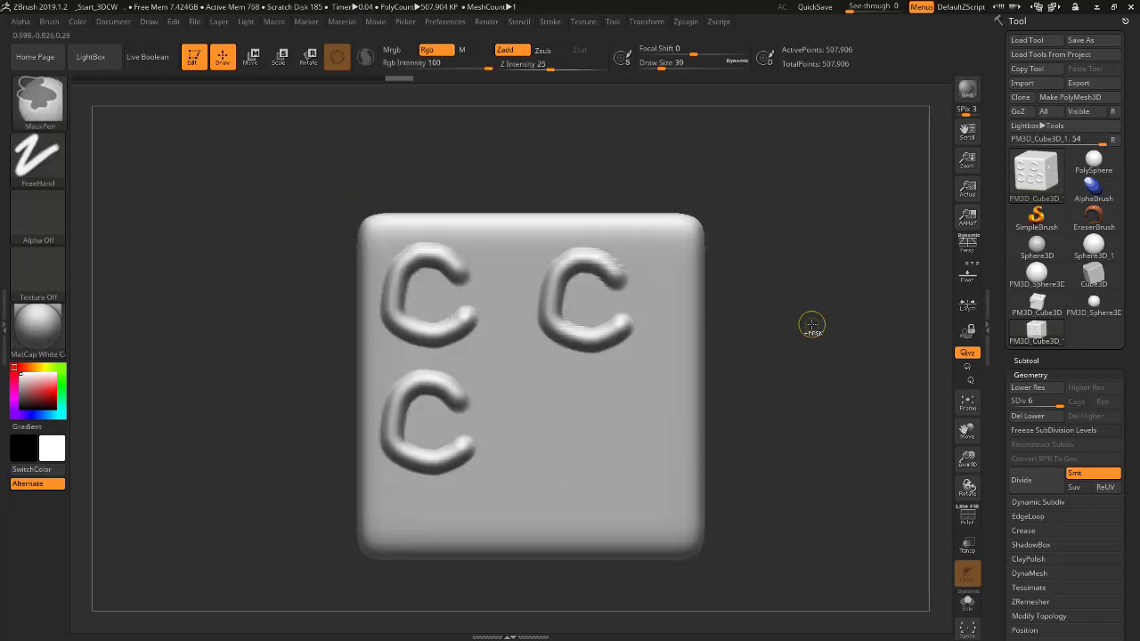
key(ctrl+z)
key(ctrl+z)
key(ctrl+z)
key(ctrl+z)
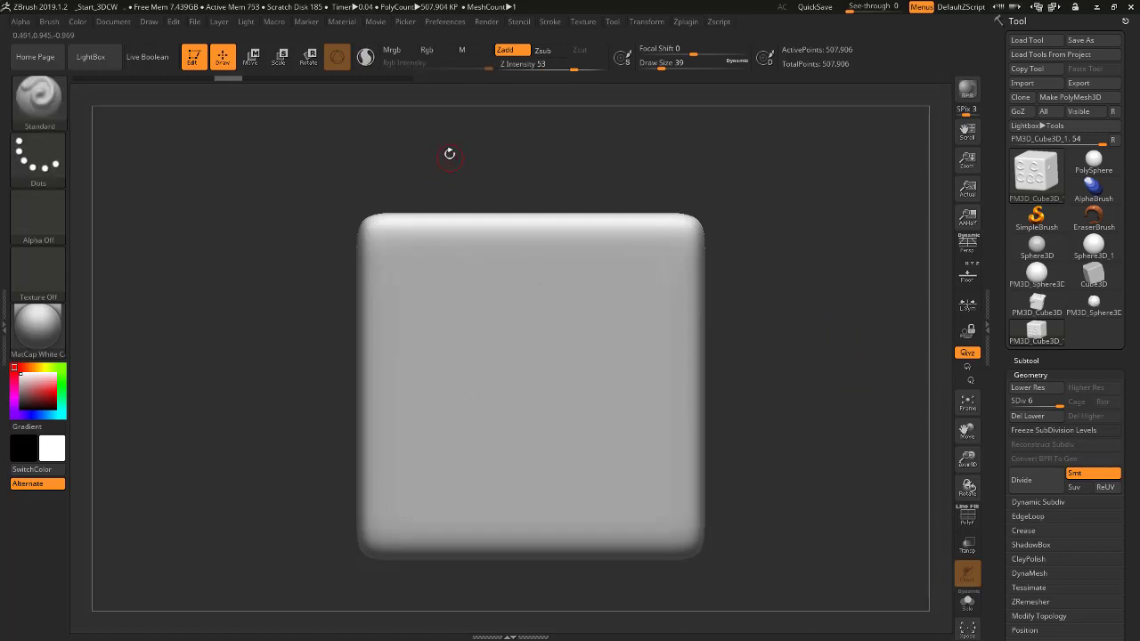
- Dock the Stroke palette into the right tray
click(554, 23)
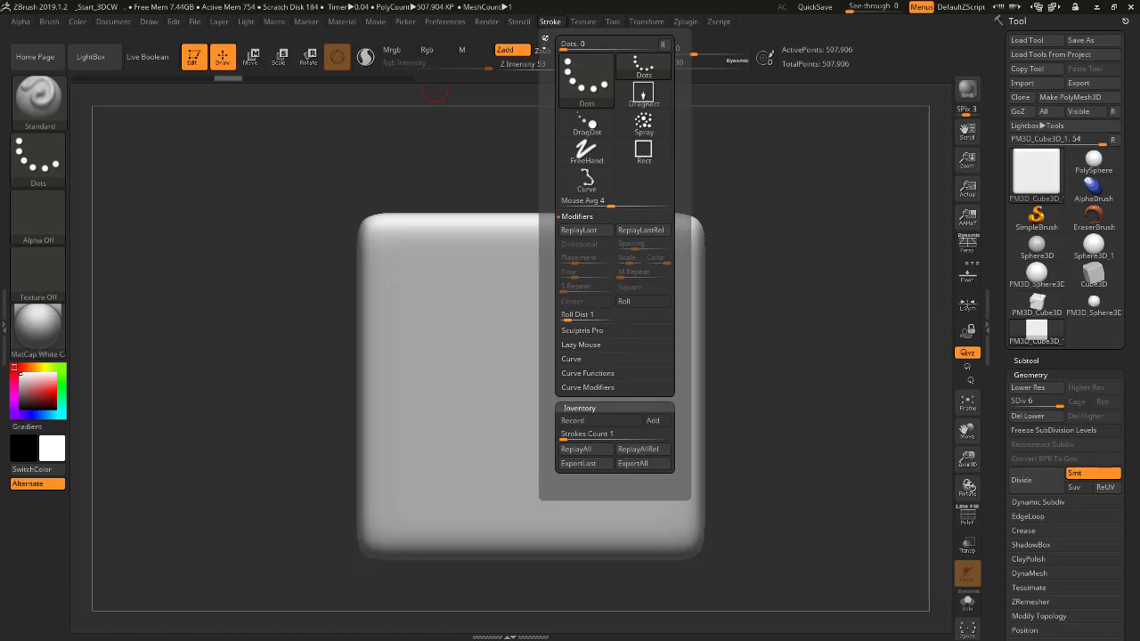
click(546, 36)
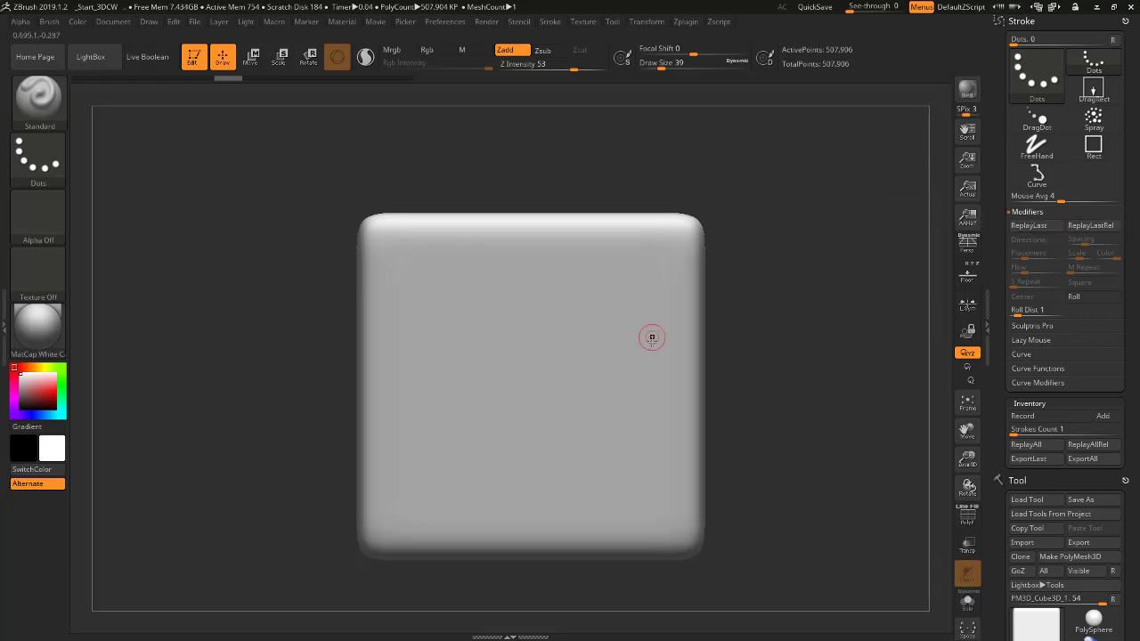
mouse_move(459, 289)
mouse_down()
mouse_move(422, 256)
mouse_move(397, 313)
mouse_move(436, 349)
mouse_move(455, 332)
mouse_up()
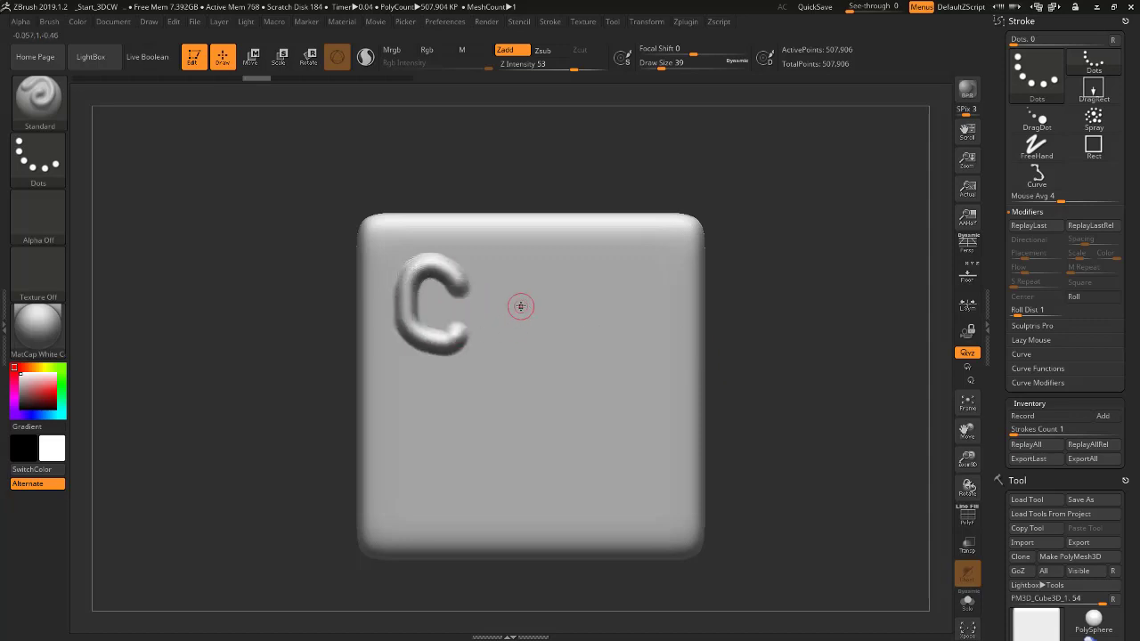
key(1)
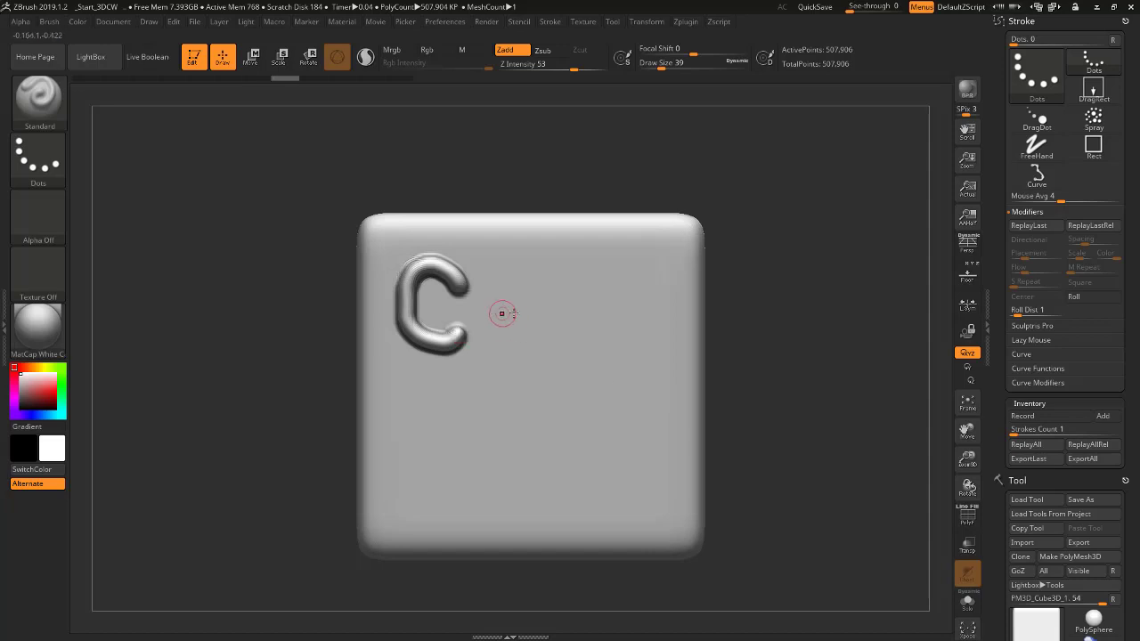
key(1)
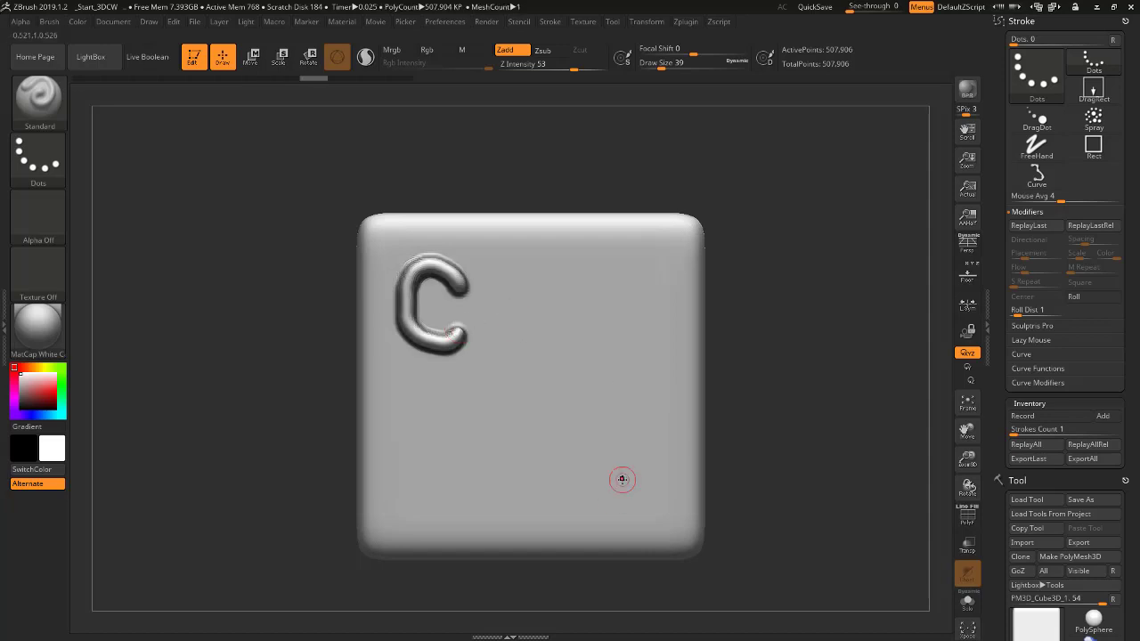
key(1)
drag(221, 427, 276, 364)
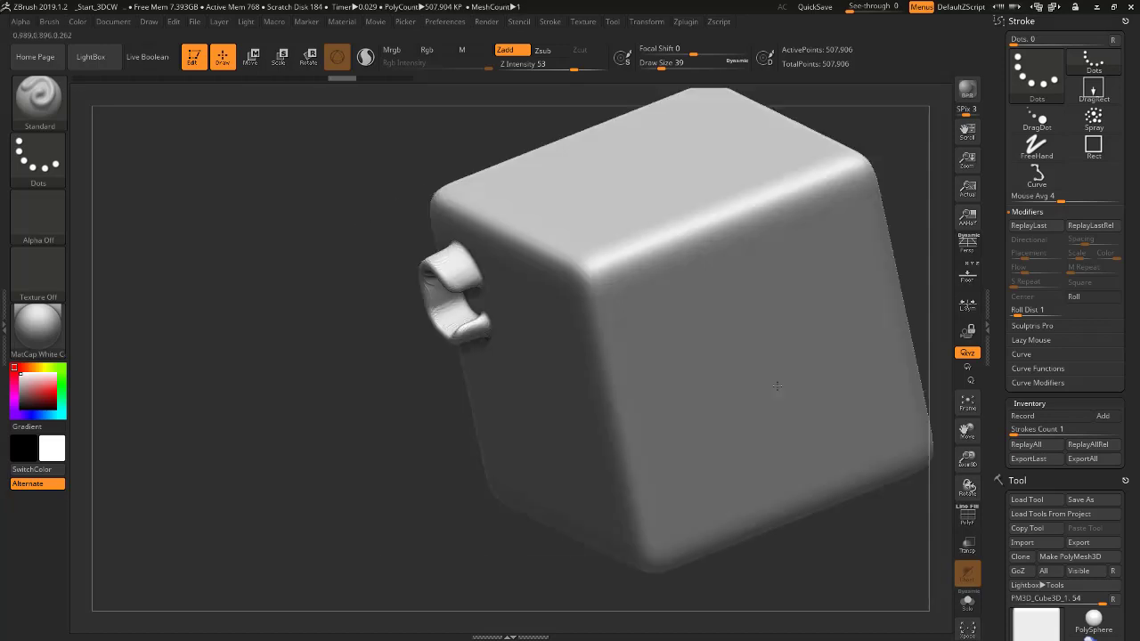
key(1)
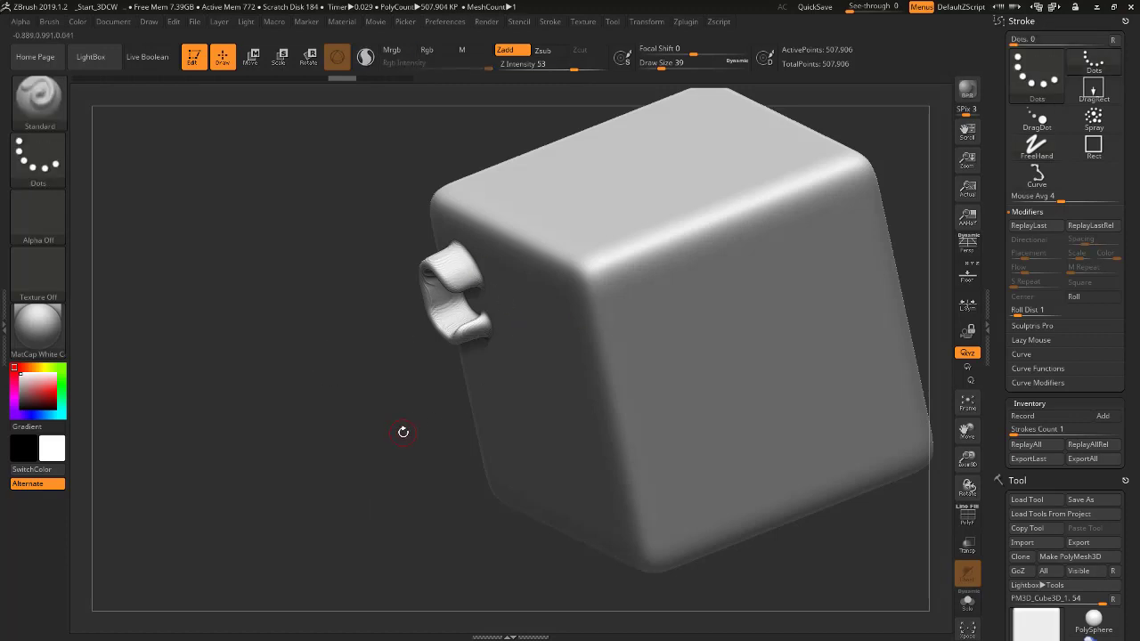
key(ctrl+z)
key(ctrl+z)
key(ctrl+z)
key(ctrl+z)
key(ctrl+z)
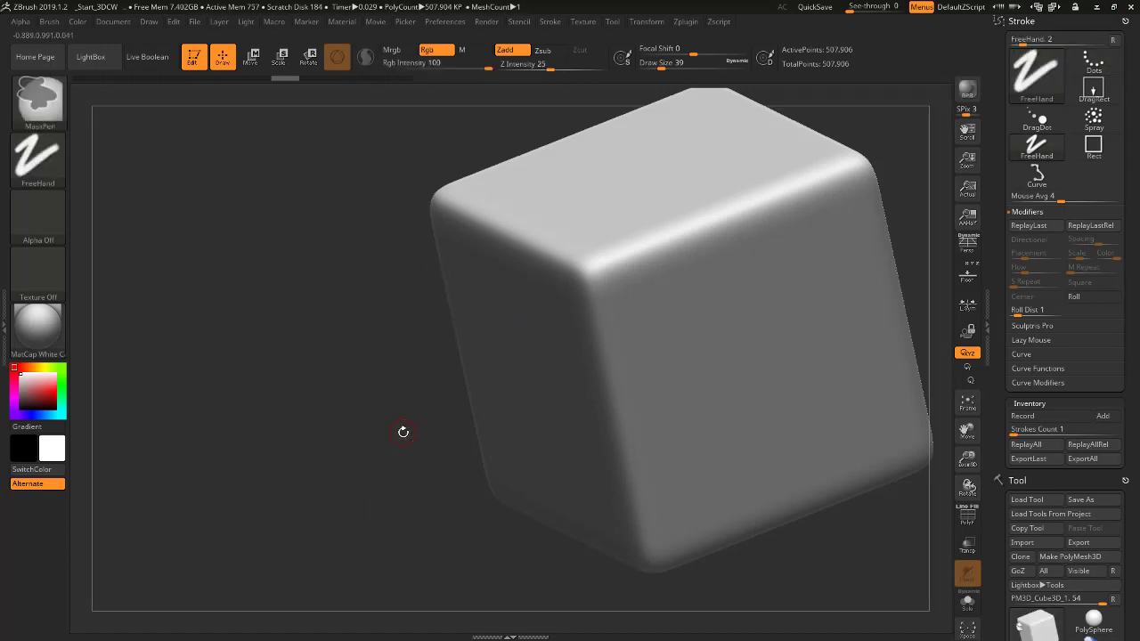
key(ctrl+z)
key(ctrl+z)
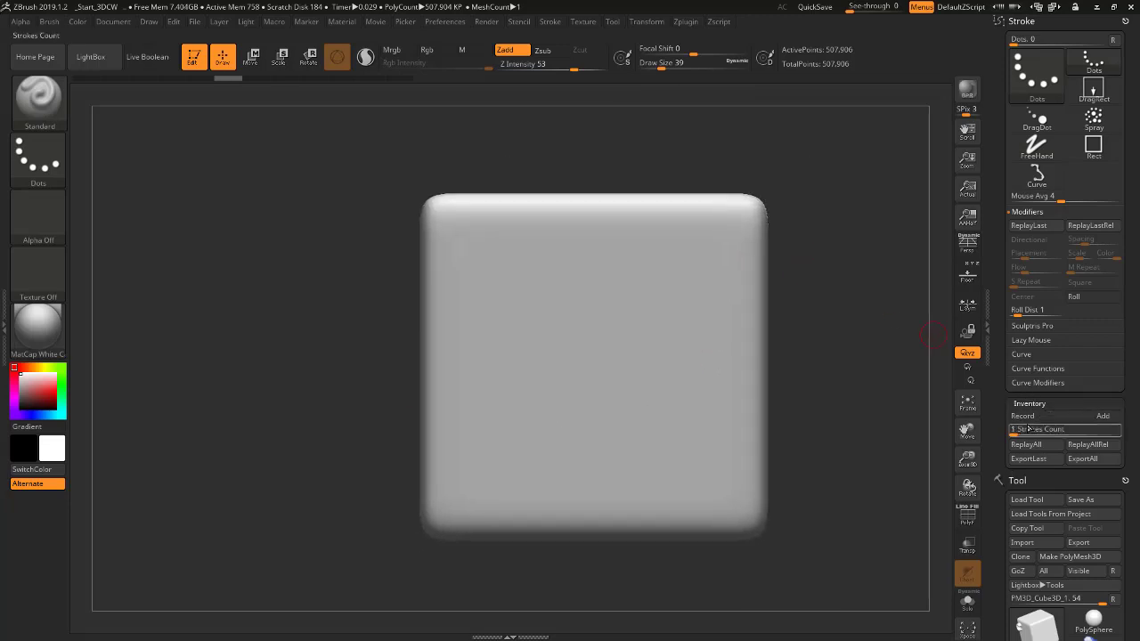
- Turn on Stroke Inventory Record and sculpt the first stroke down the cube face
click(1032, 417)
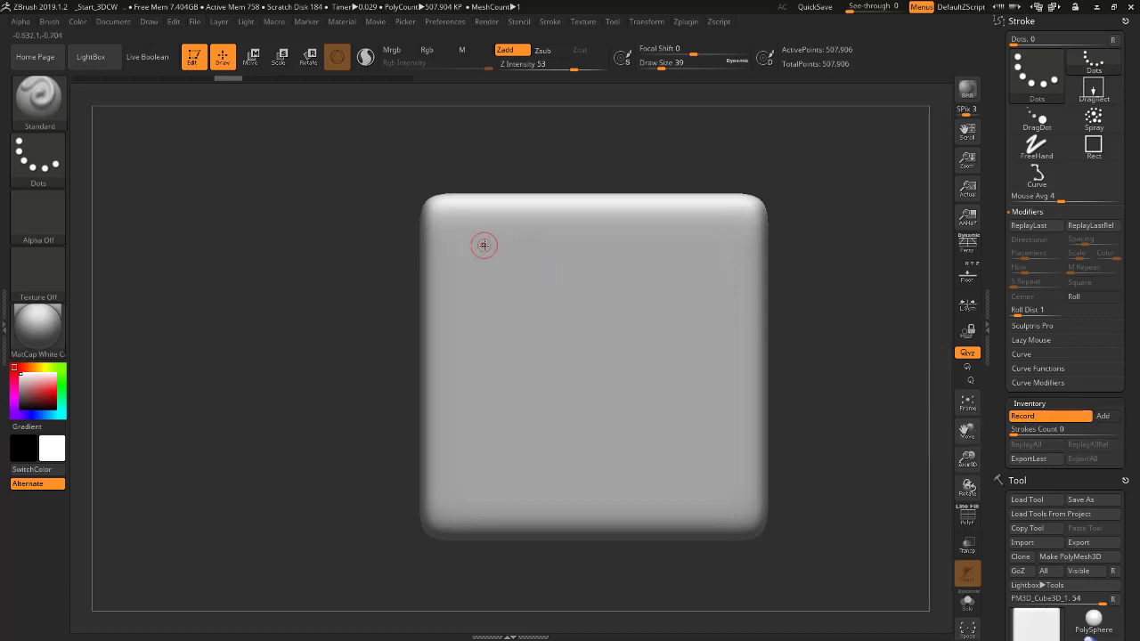
mouse_move(485, 247)
mouse_down()
mouse_move(497, 334)
mouse_move(537, 347)
mouse_up()
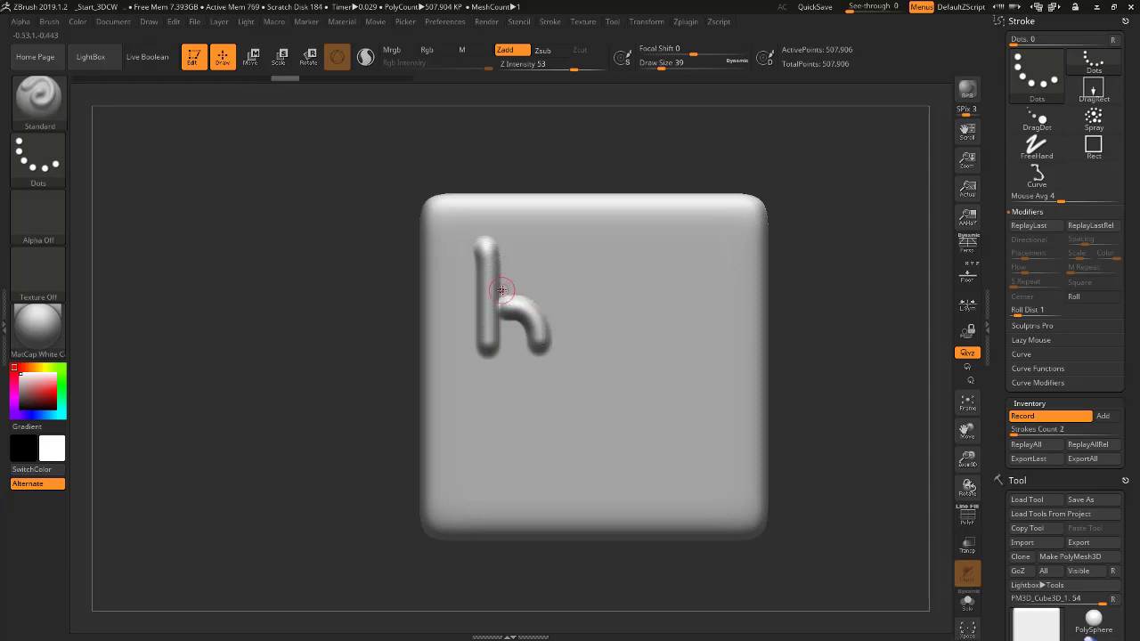
- Add the K's diagonal and left curl strokes, then turn Record off
drag(500, 301, 534, 252)
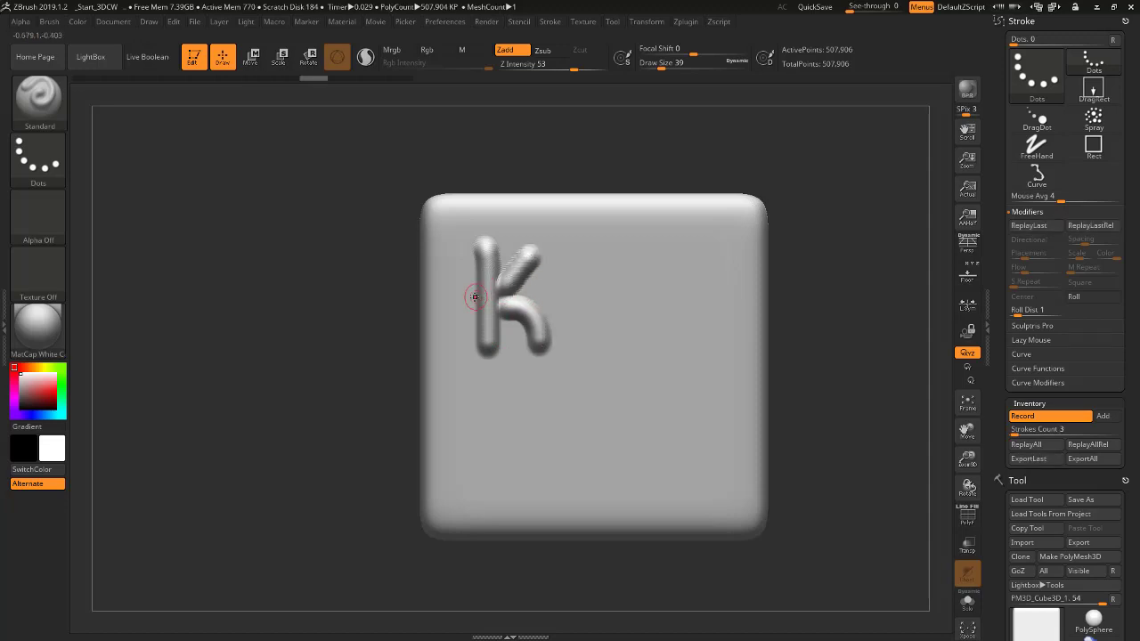
mouse_move(478, 292)
mouse_down()
mouse_move(461, 291)
mouse_move(458, 302)
mouse_move(472, 305)
mouse_up()
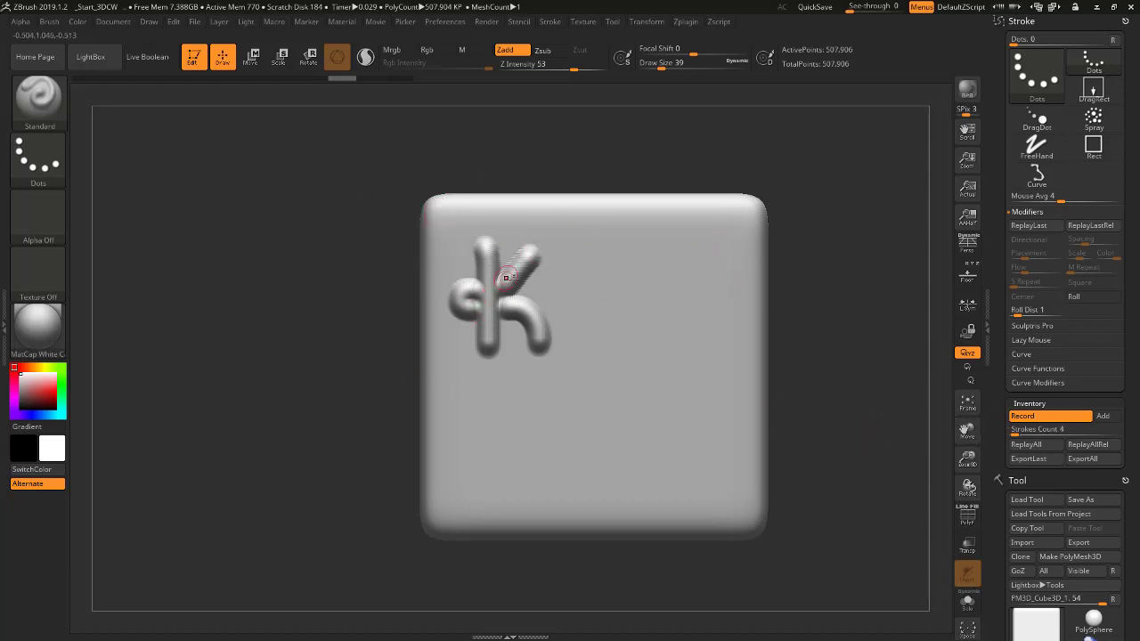
click(1033, 417)
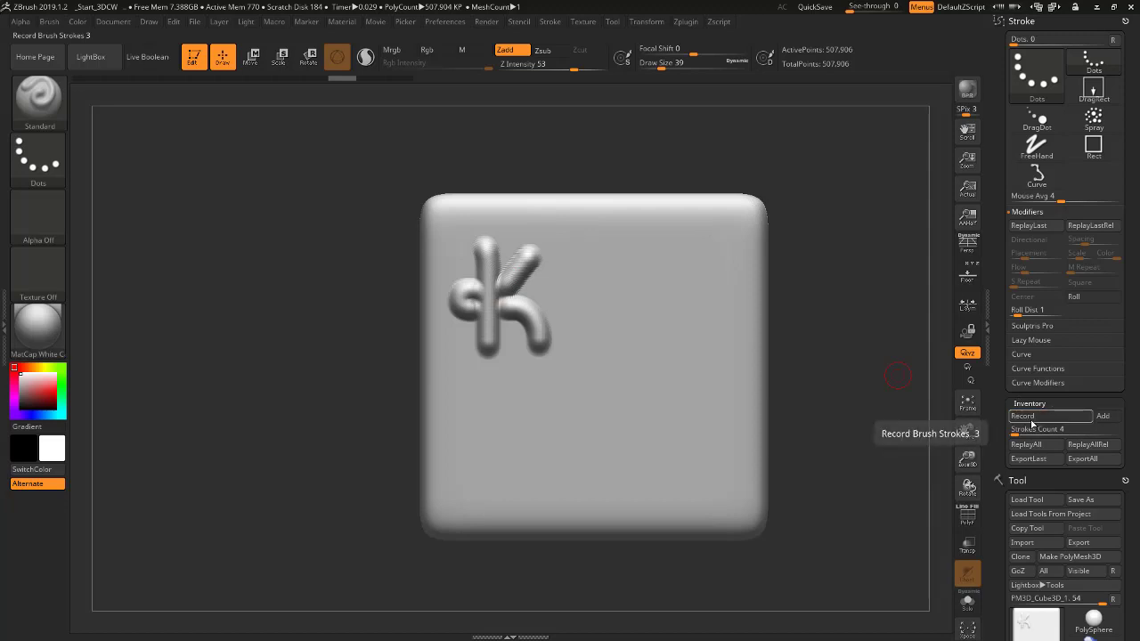
- Run ReplayAll in the Stroke Inventory and orbit the cube toward a blank face
click(1025, 444)
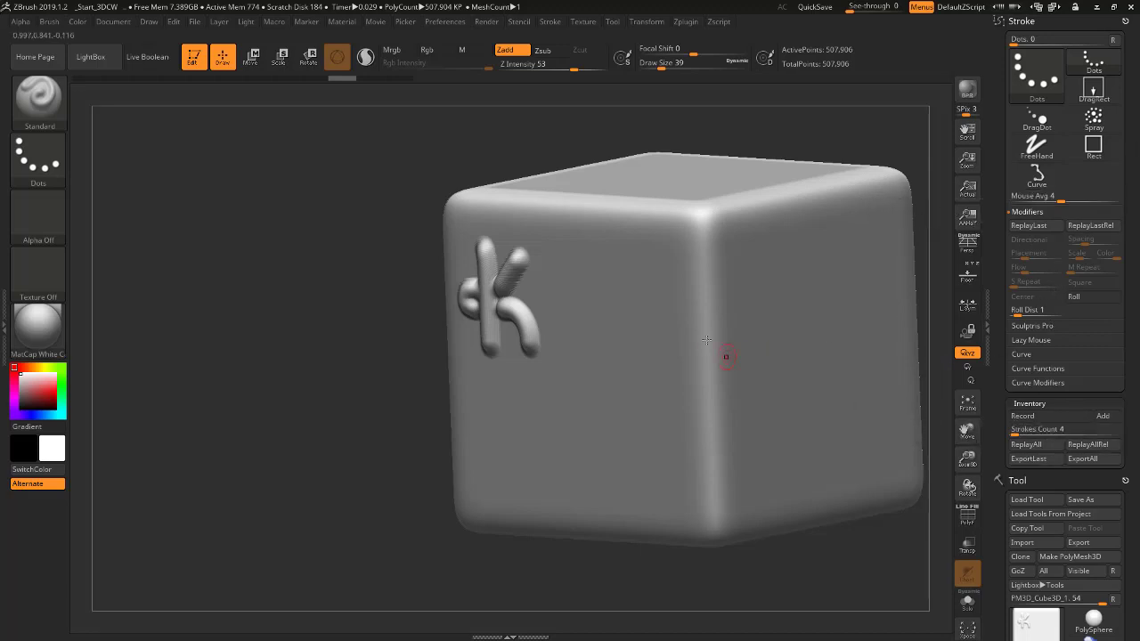
mouse_move(735, 128)
mouse_down()
mouse_move(578, 142)
mouse_move(801, 282)
mouse_up()
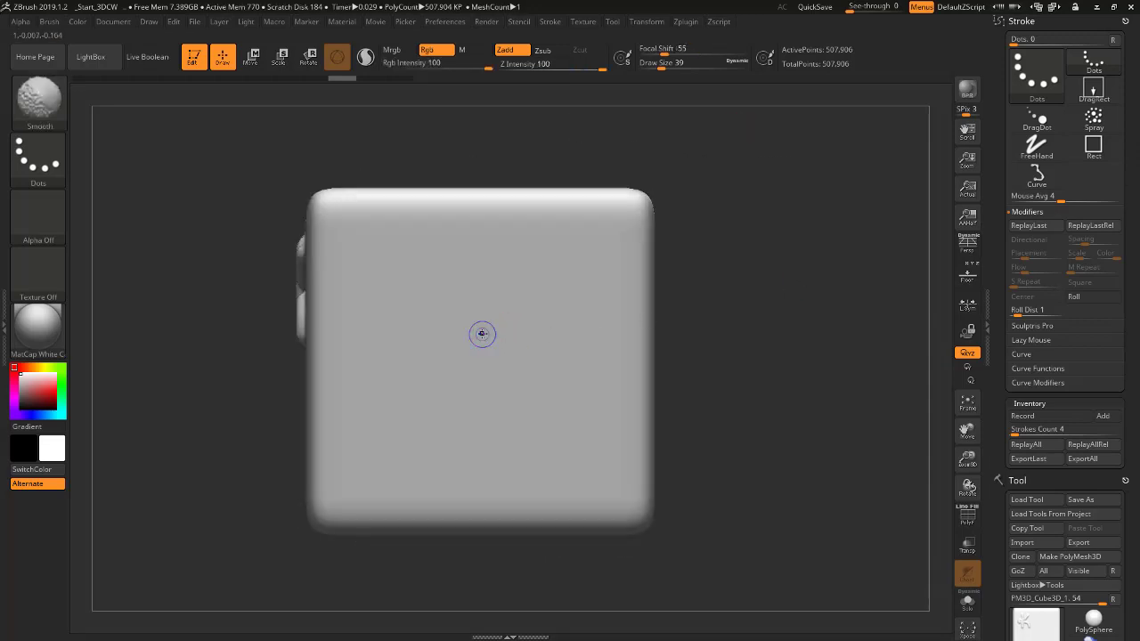
- Replay the K glyph onto two blank faces and the top face, then check it
key(shift+2)
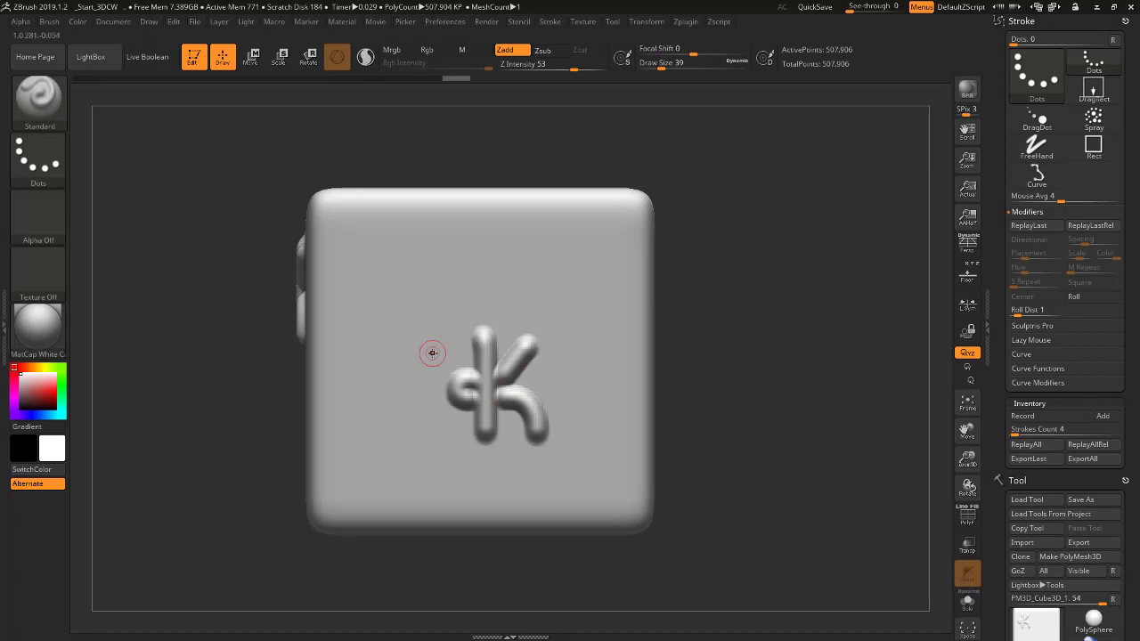
key(shift+2)
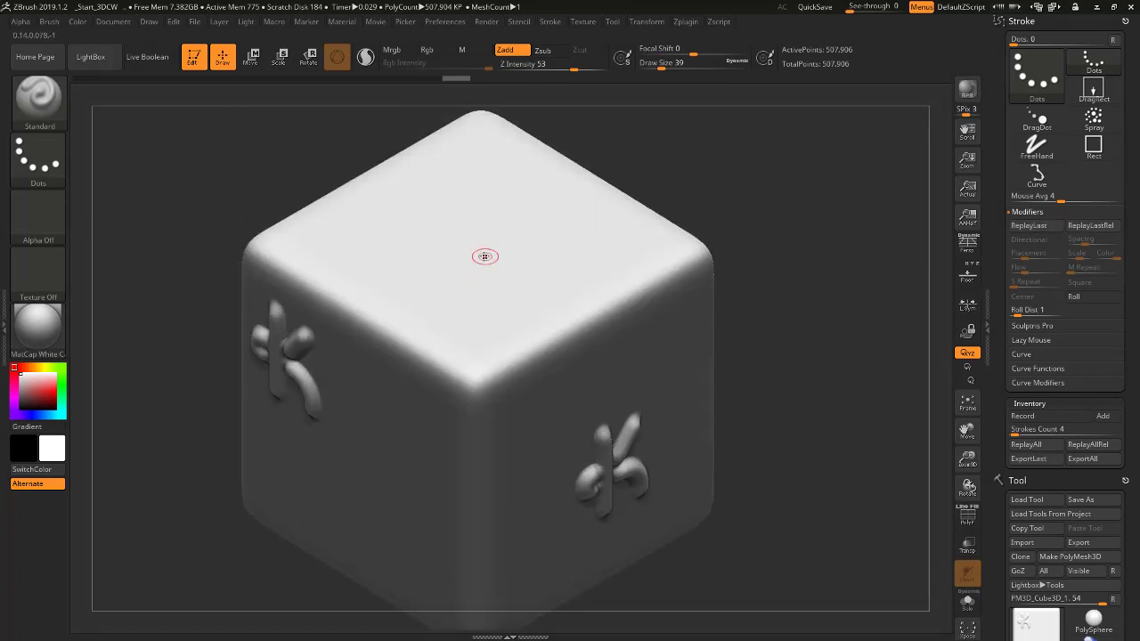
key(shift+1)
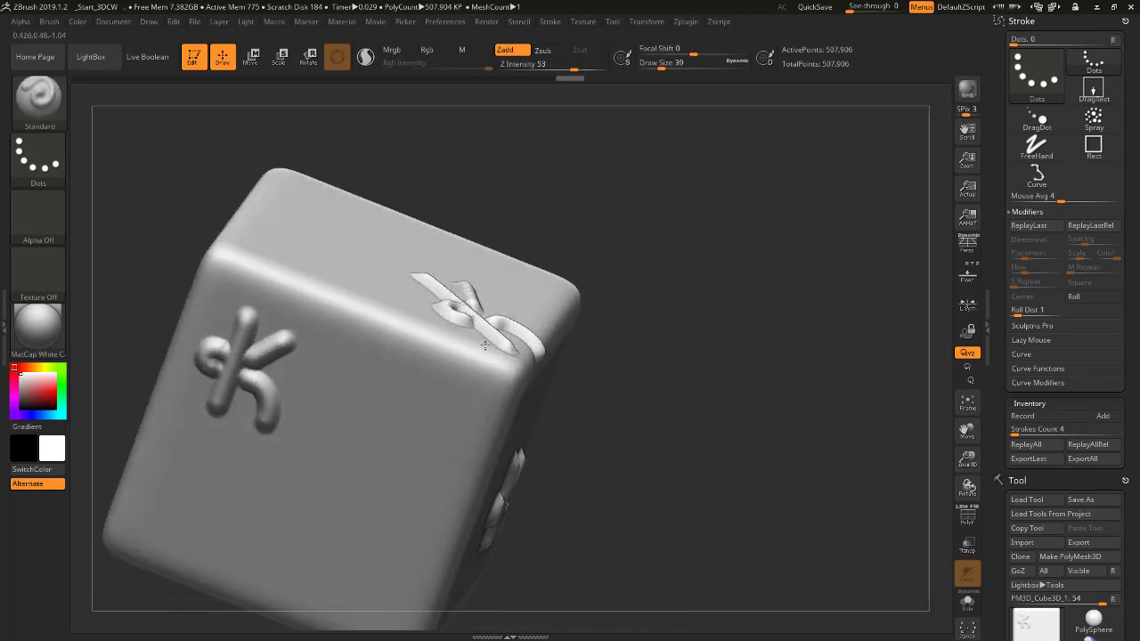
right_drag(484, 345, 486, 264)
mouse_move(303, 404)
shift+right_down()
mouse_move(478, 387)
mouse_move(400, 277)
shift+right_up()
- Turn a blank face to camera and replay the K near its lower-left corner
key(f)
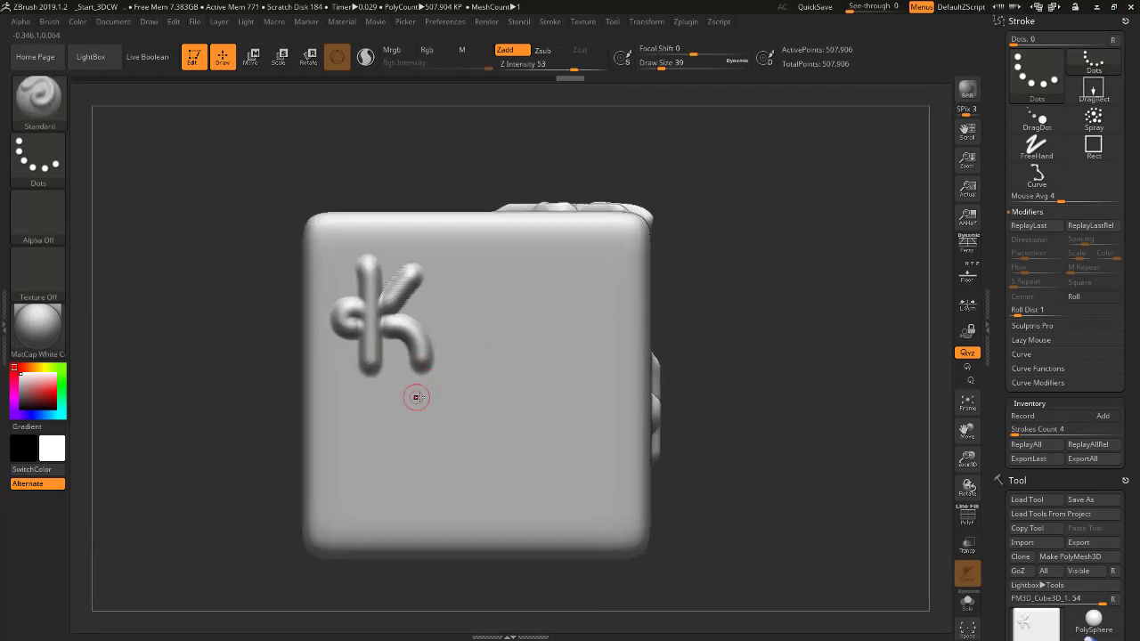
right_drag(417, 397, 431, 384)
mouse_move(430, 470)
right_down()
mouse_move(285, 389)
mouse_move(427, 405)
right_up()
key(shift+1)
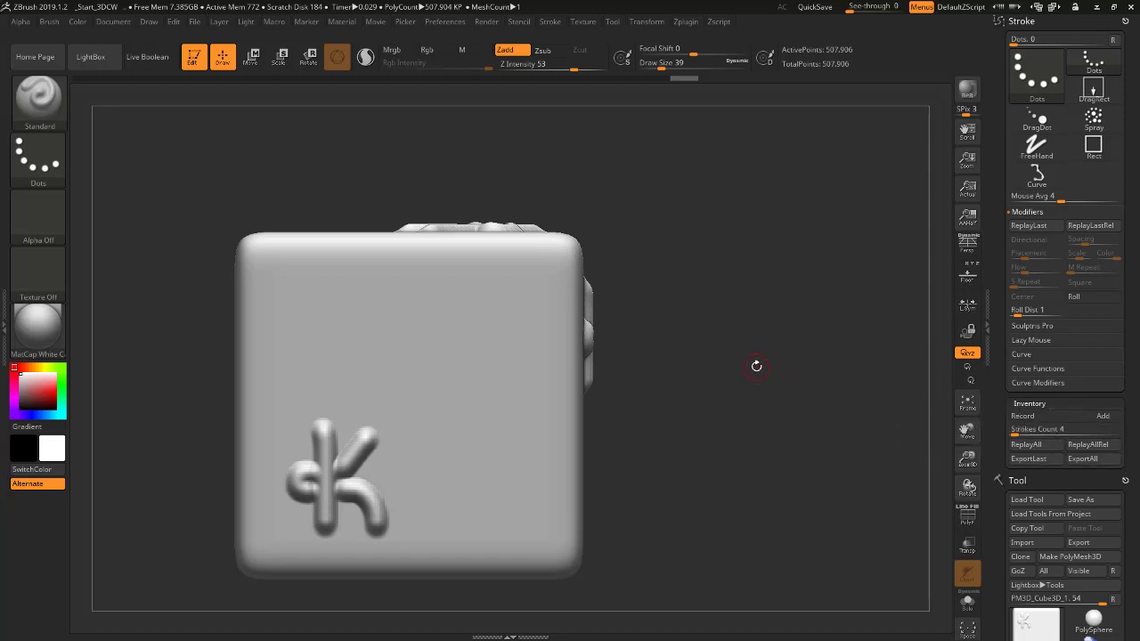
drag(746, 342, 686, 348)
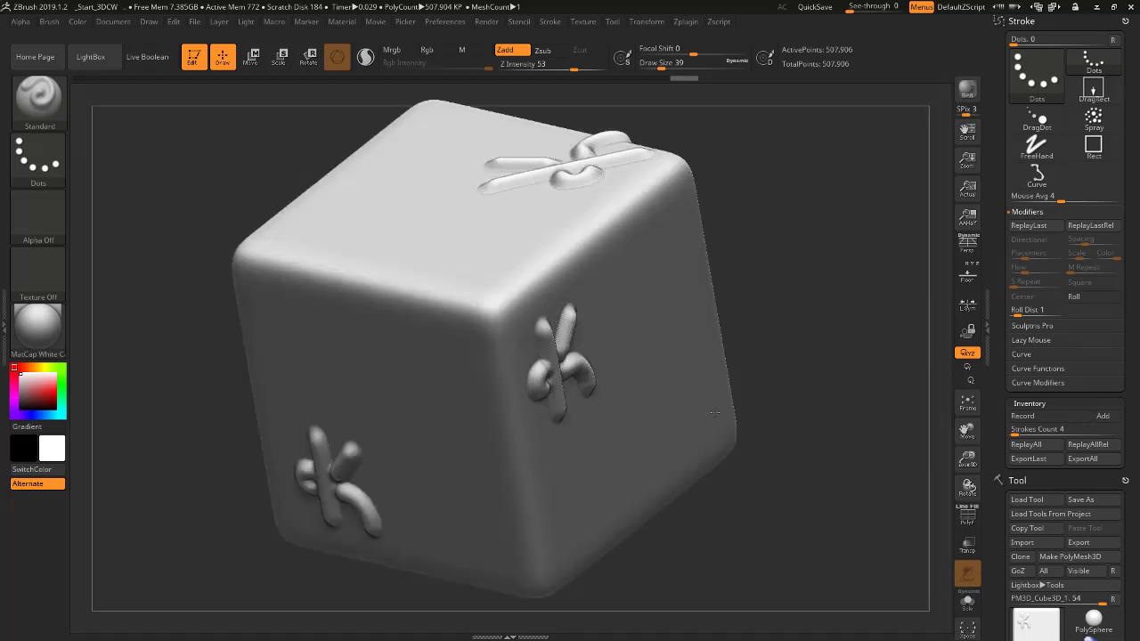
shift+drag(760, 268, 788, 297)
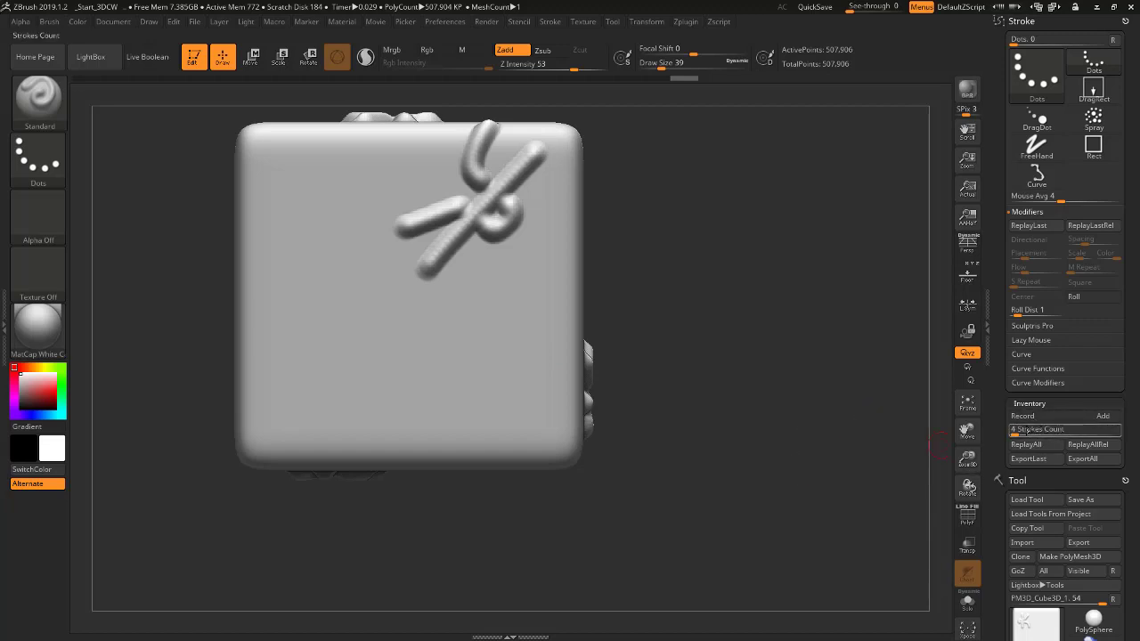
- Record a new four-stroke GI glyph on the front face, then stop recording
click(1023, 416)
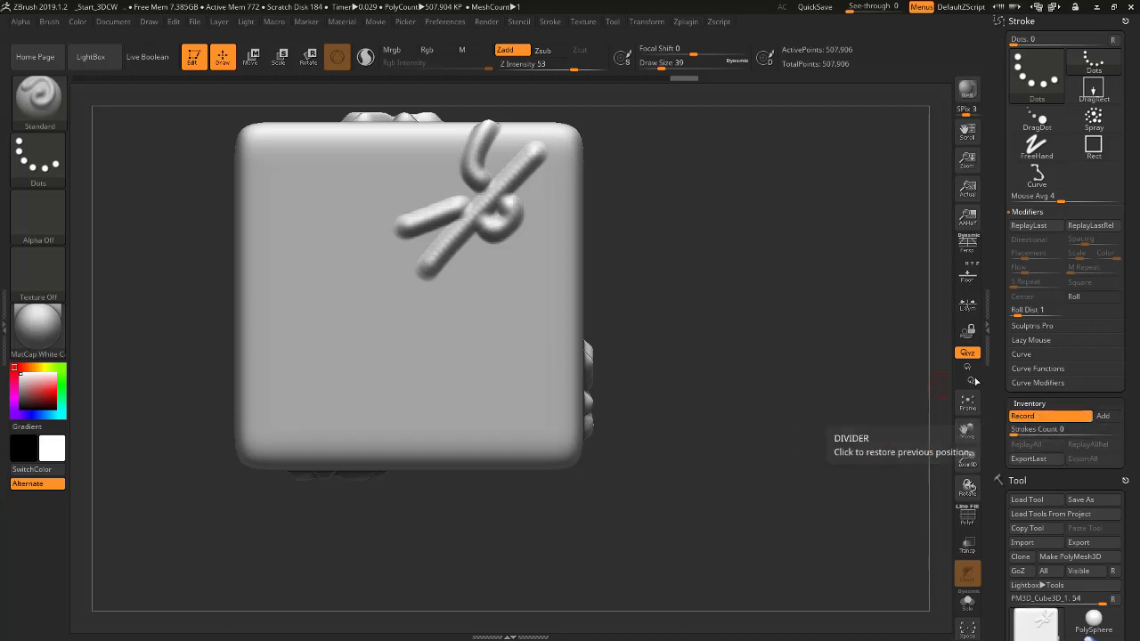
mouse_move(363, 322)
mouse_down()
mouse_move(305, 300)
mouse_move(304, 362)
mouse_move(387, 353)
mouse_up()
drag(403, 307, 397, 401)
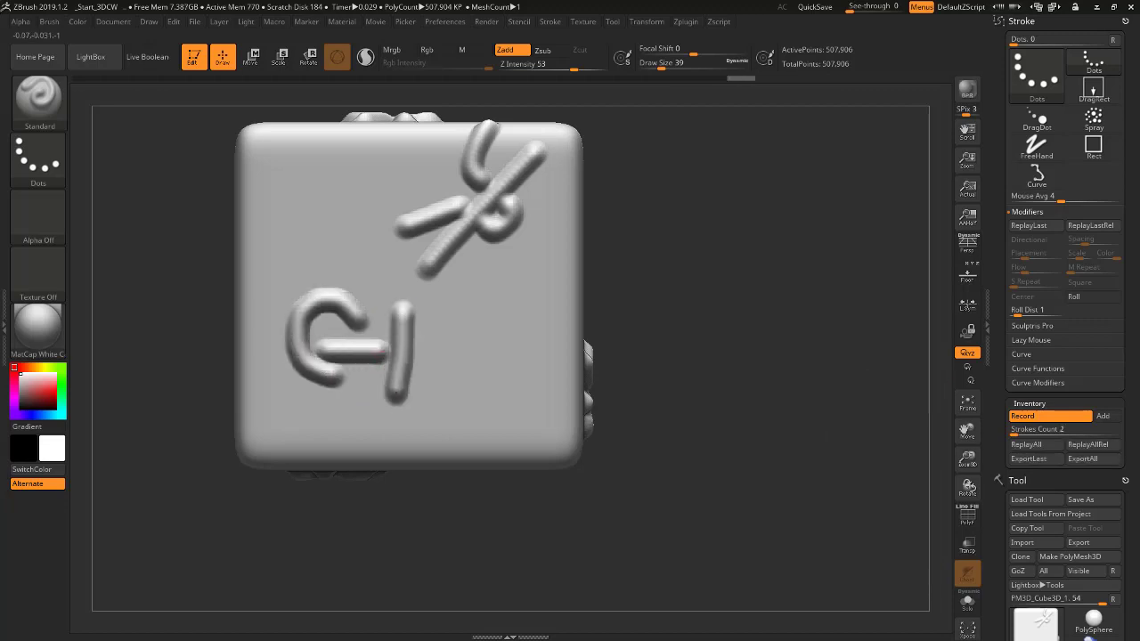
drag(584, 276, 624, 287)
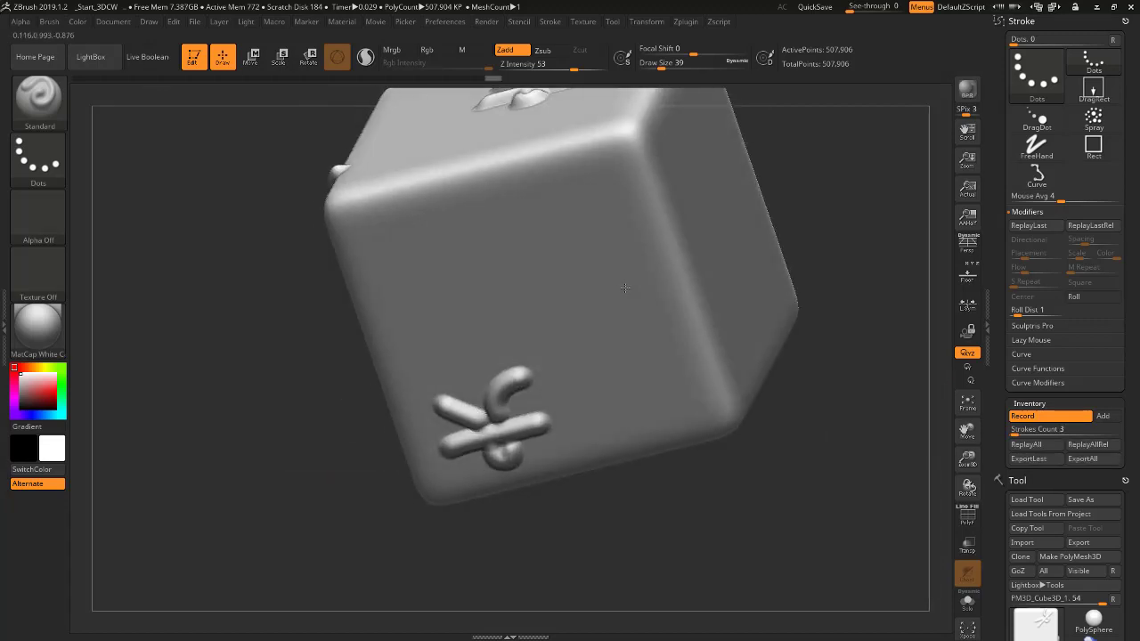
click(1038, 416)
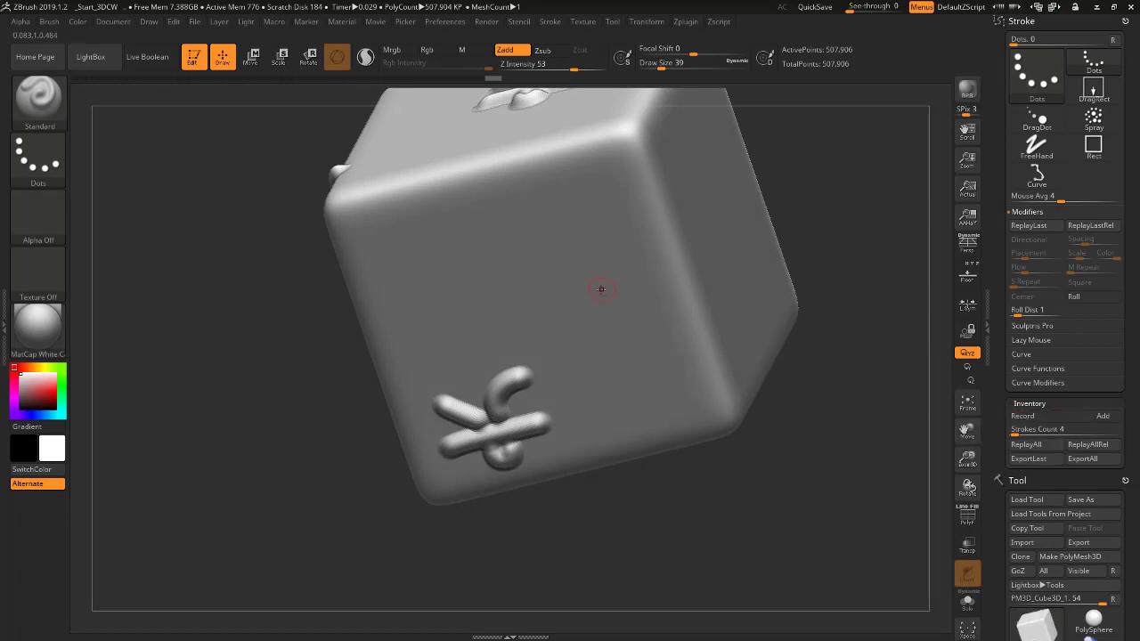
key(shift)
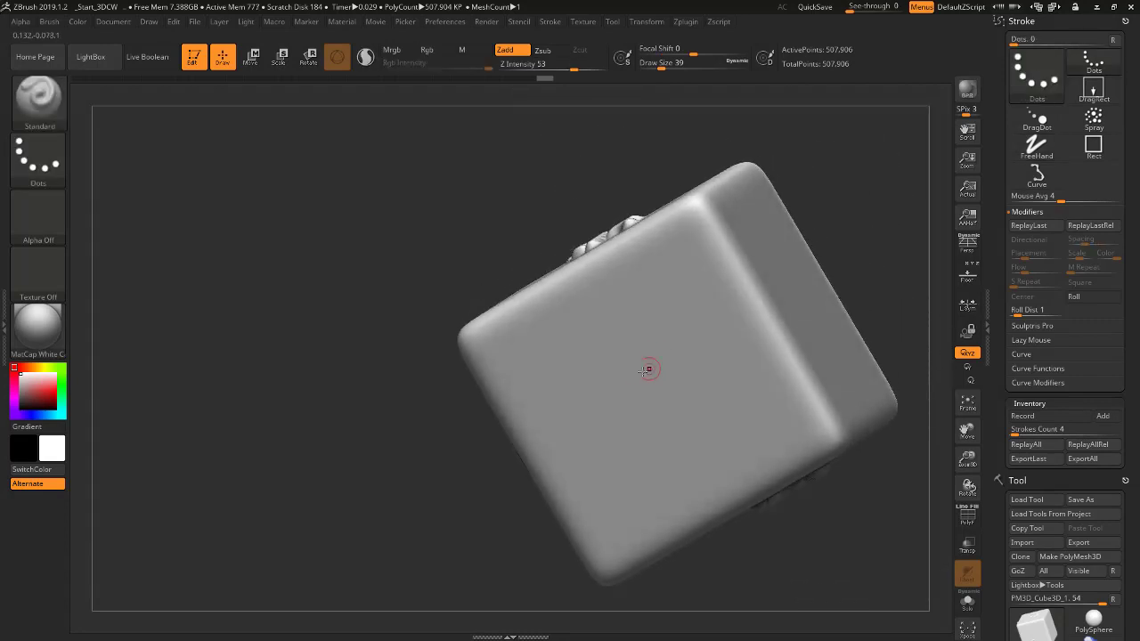
- Square the GI face to the camera, then orbit to show the left, top and right faces
key(ctrl)
key(ctrl)
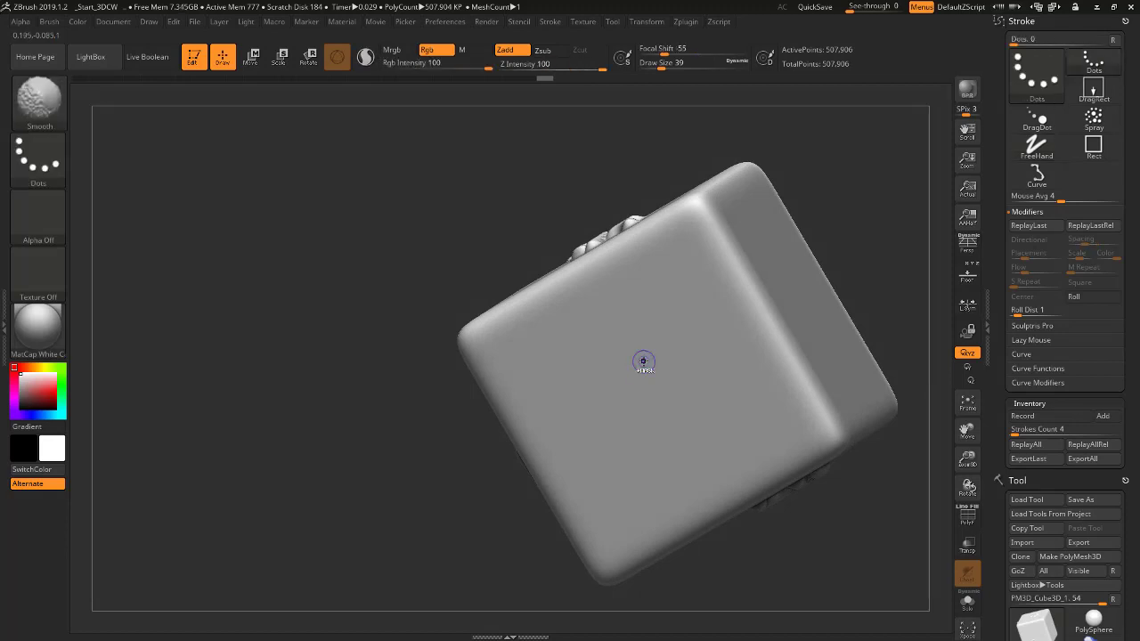
mouse_move(642, 361)
shift+right_down()
mouse_move(674, 279)
mouse_move(765, 344)
mouse_move(794, 268)
shift+right_up()
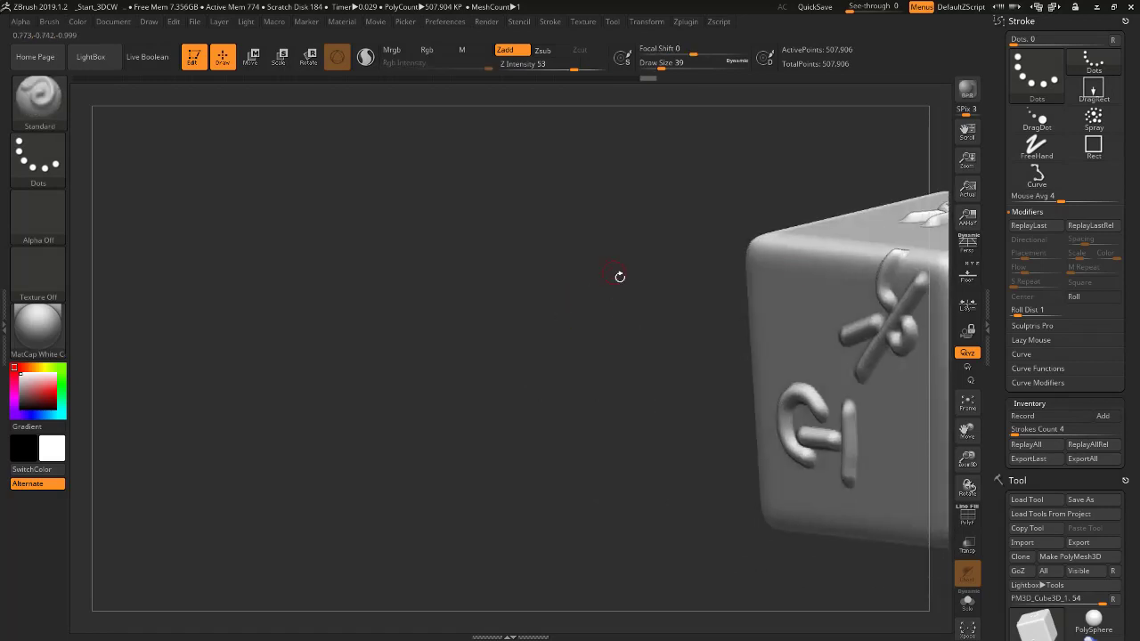
mouse_move(620, 277)
right_down()
mouse_move(285, 287)
mouse_move(588, 275)
right_up()
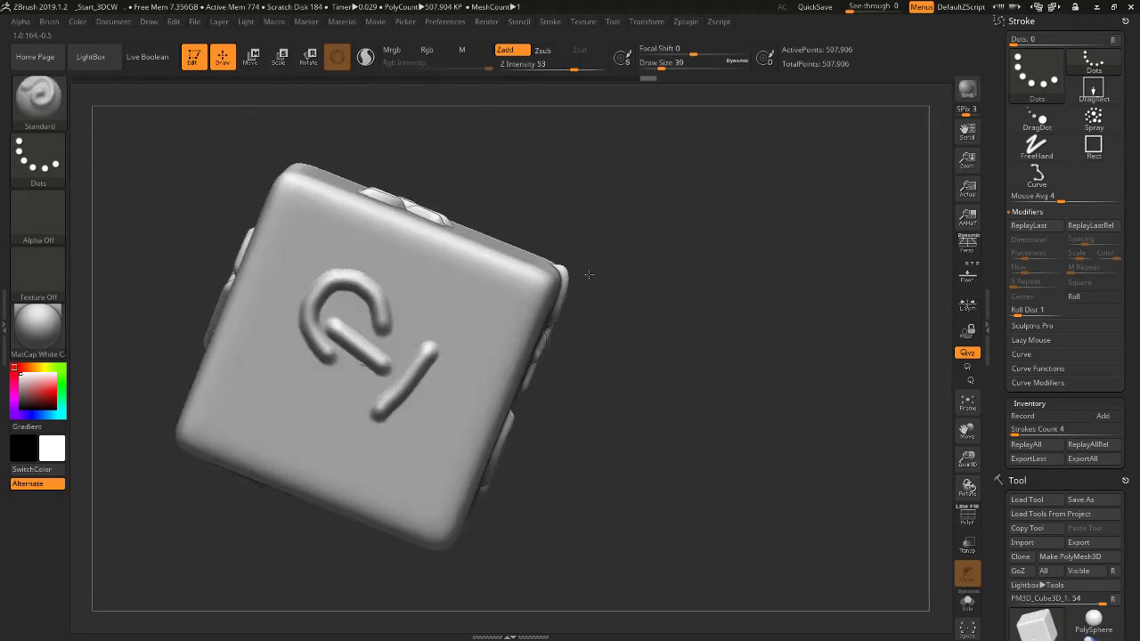
shift+right_drag(561, 339, 388, 470)
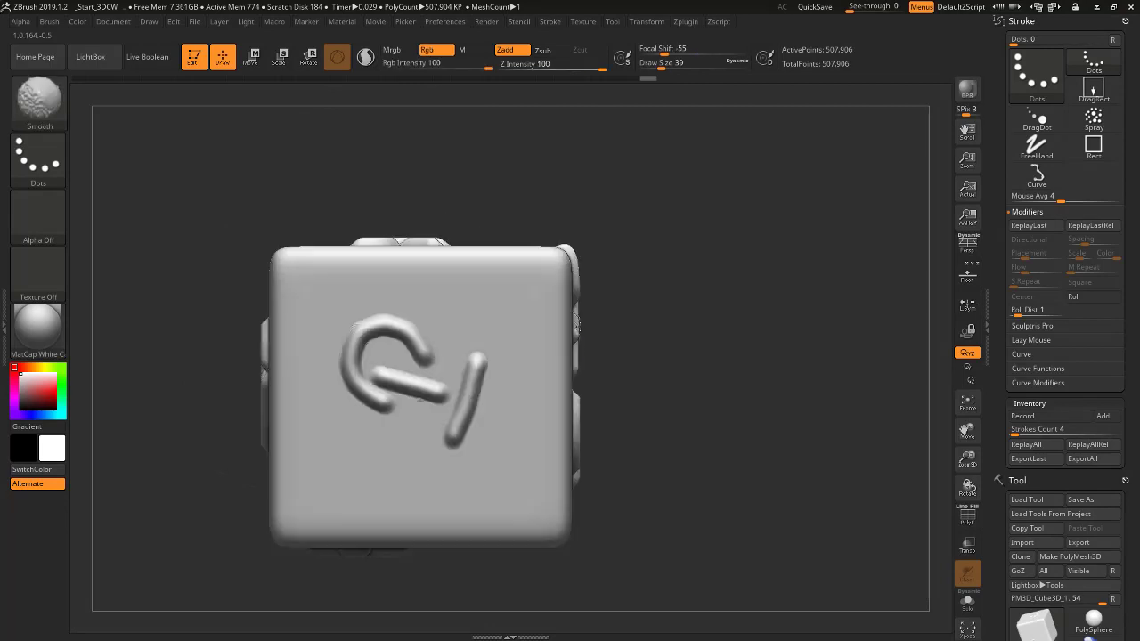
mouse_move(365, 368)
right_down()
mouse_move(419, 382)
mouse_move(517, 308)
right_up()
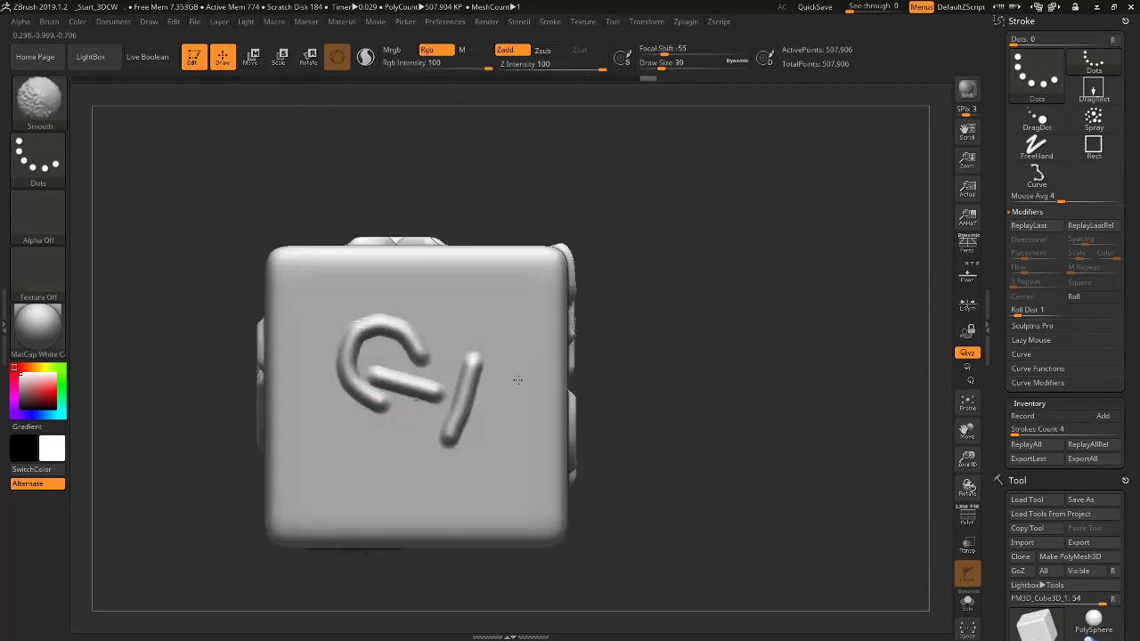
right_drag(534, 255, 486, 365)
mouse_move(712, 254)
right_down()
mouse_move(666, 221)
mouse_move(627, 239)
mouse_move(580, 287)
mouse_move(581, 306)
right_up()
mouse_move(581, 202)
right_down()
mouse_move(543, 264)
mouse_move(534, 323)
mouse_move(400, 202)
right_up()
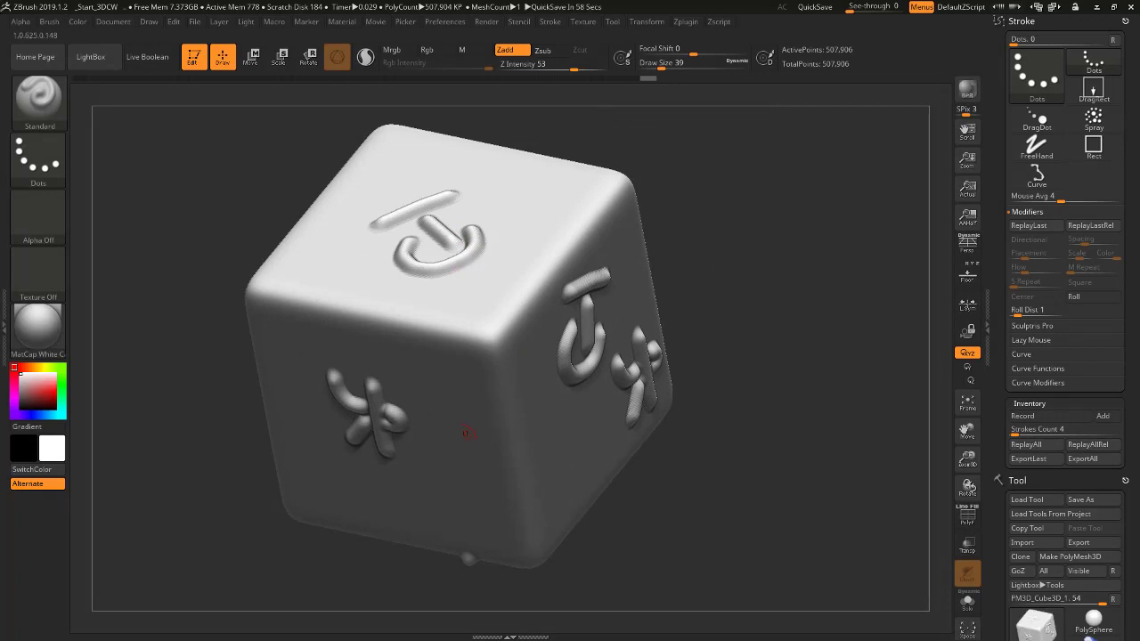
- Orbit the cube, snapping faces square to the camera, to inspect the K and GI glyphs on each side
right_drag(467, 434, 445, 361)
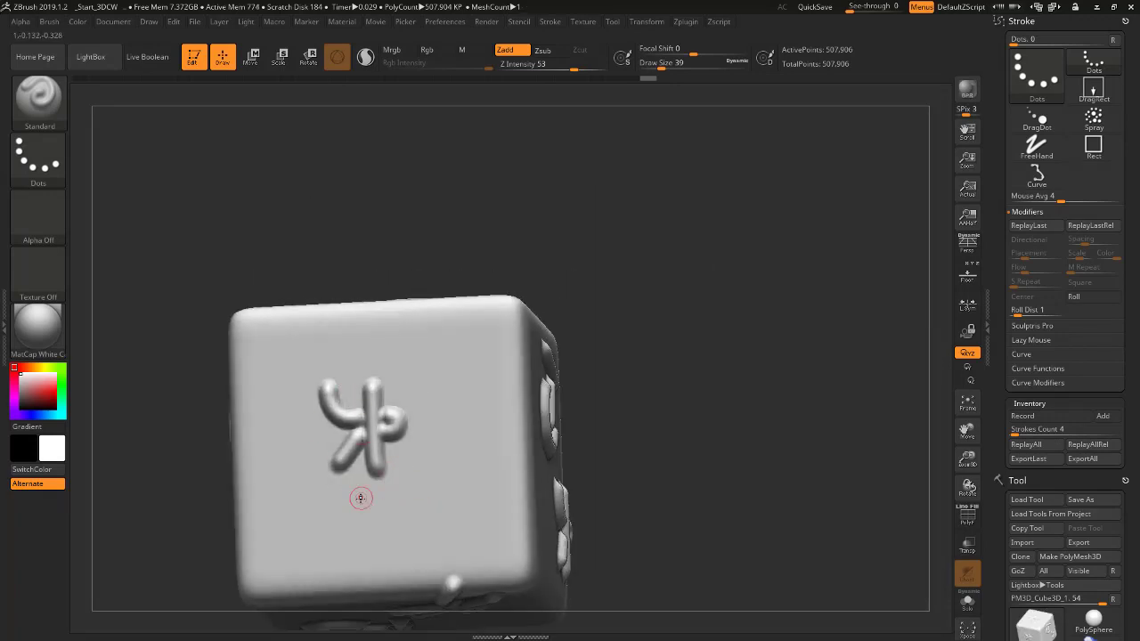
right_drag(365, 459, 545, 401)
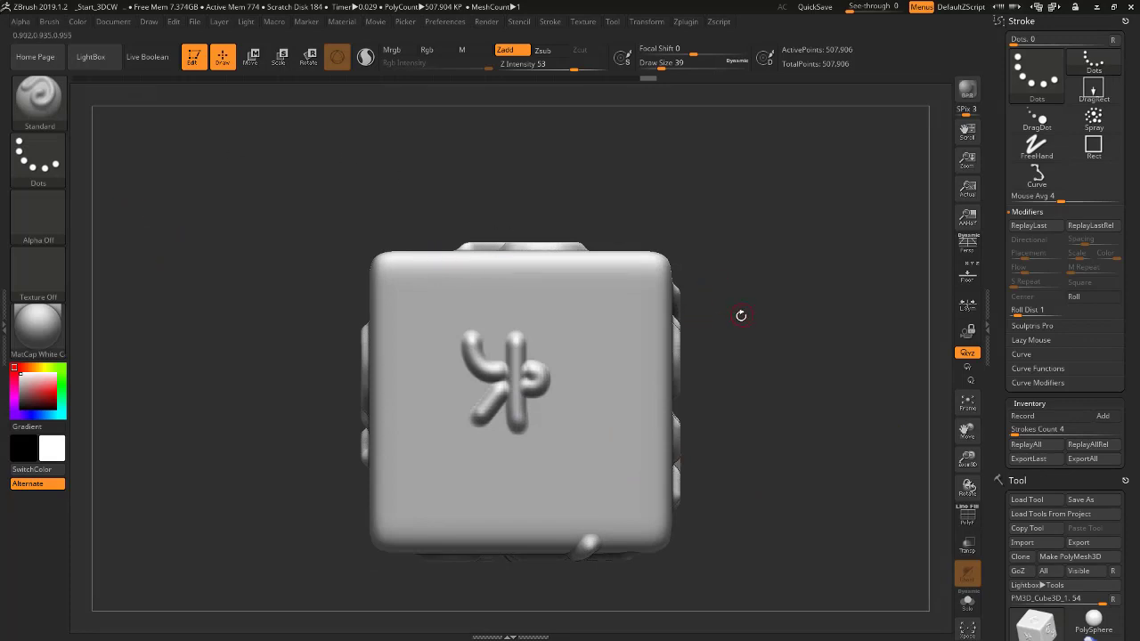
mouse_move(741, 316)
shift+mouse_down()
mouse_move(702, 337)
mouse_move(753, 241)
mouse_move(715, 292)
shift+mouse_up()
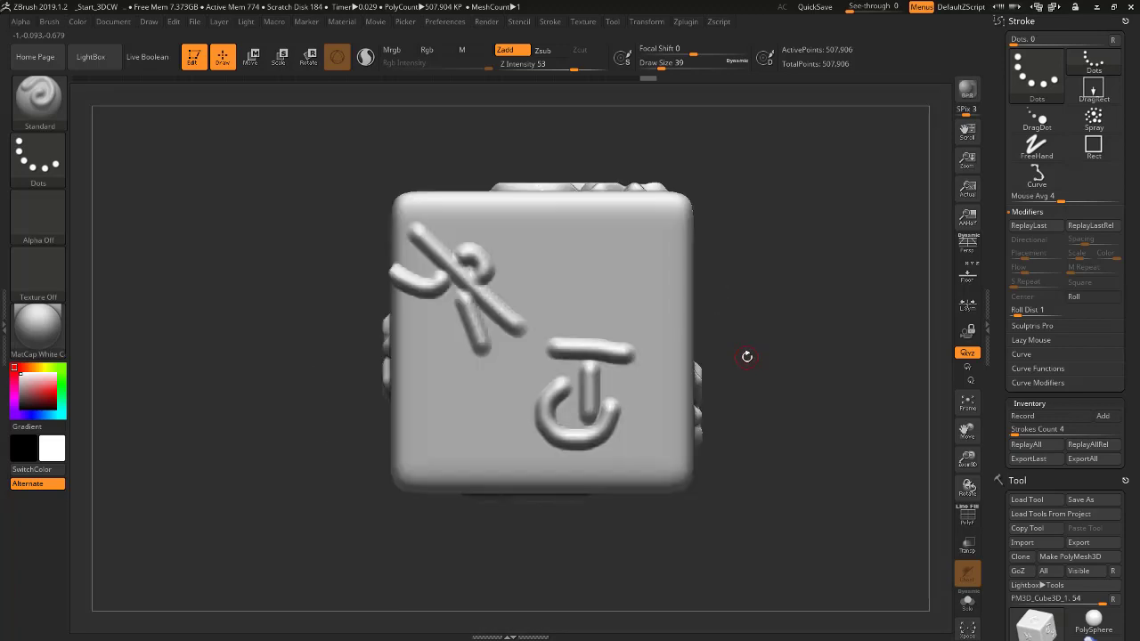